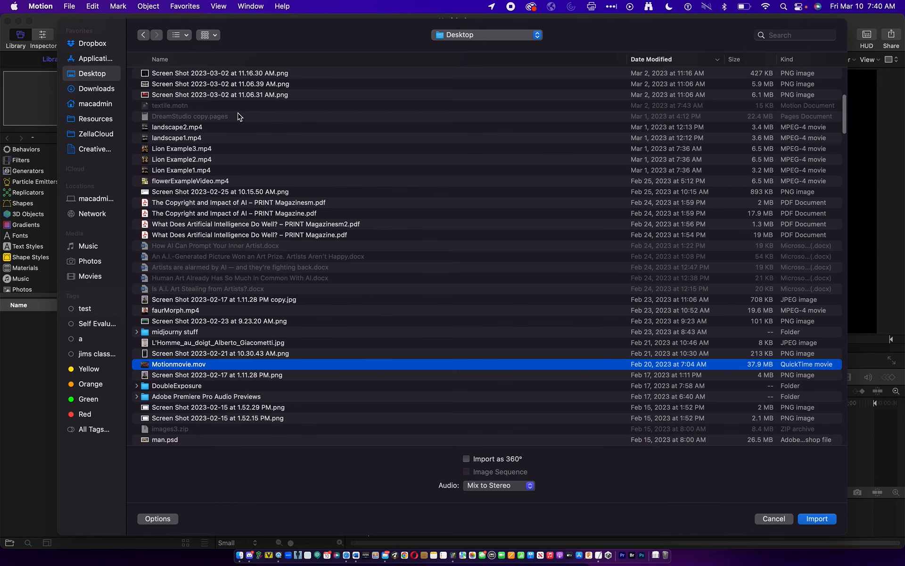
- Import Motionmovie.mov into the project and scale the clip to 112% so it fills the frame
key("Return")
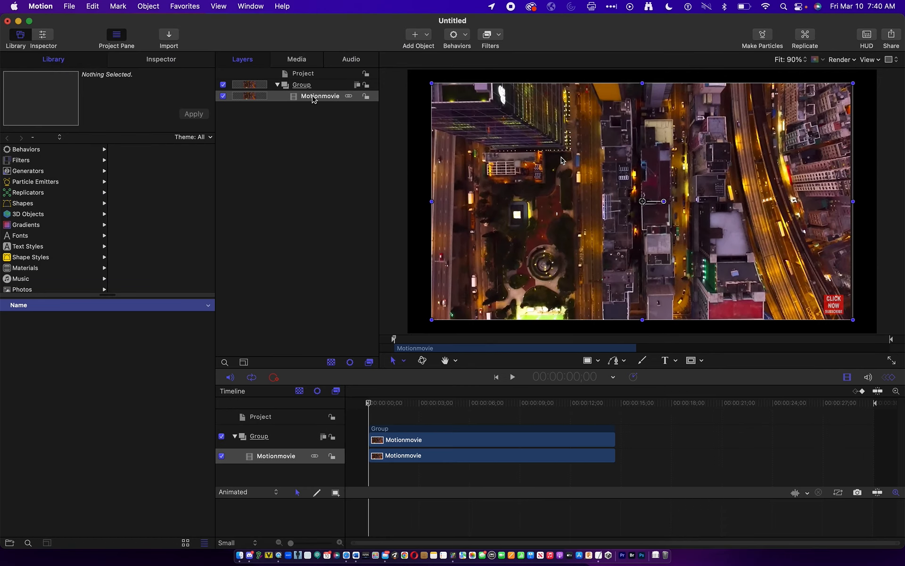
left_click(189, 63)
left_click(24, 141)
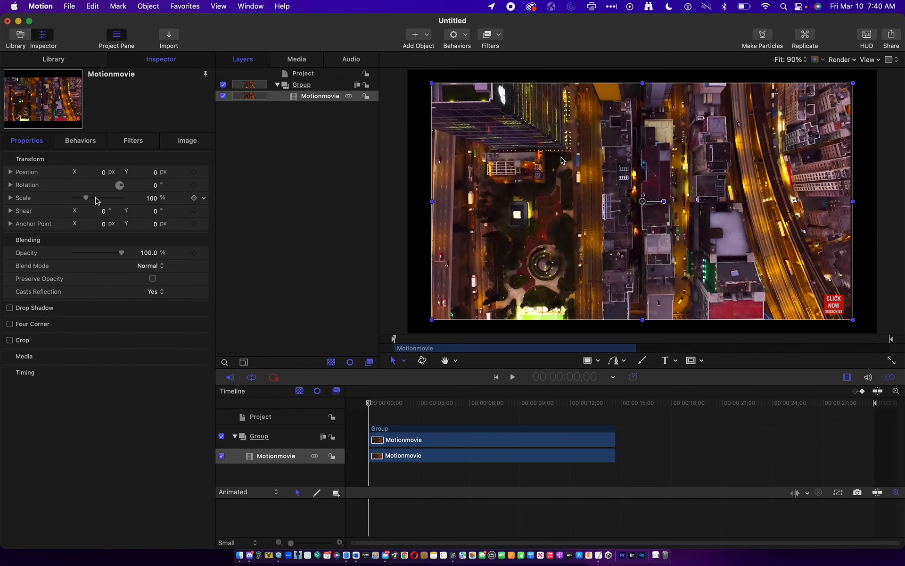
left_click_drag(87, 197, 90, 199)
- Play the Motionmovie clip and scrub through its opening seconds to find a starting point
key("space")
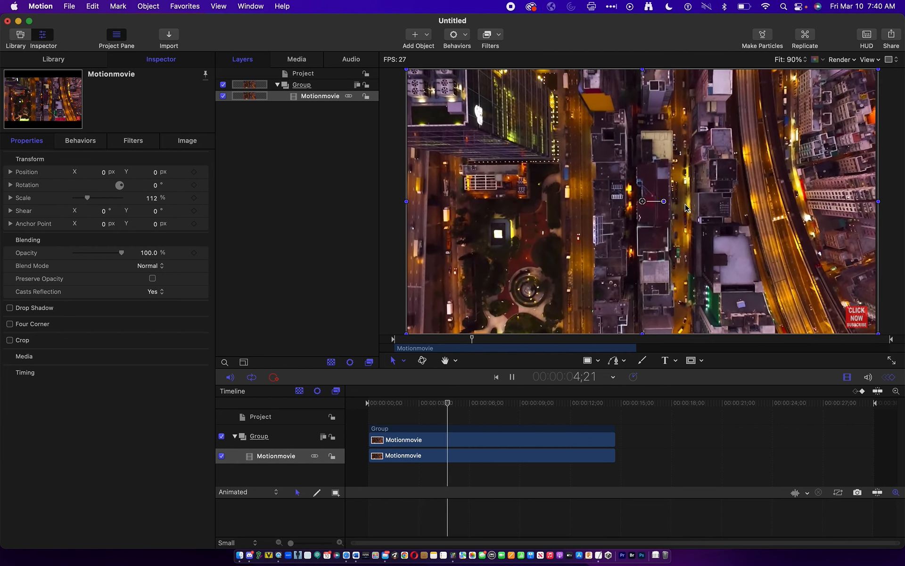
key("space")
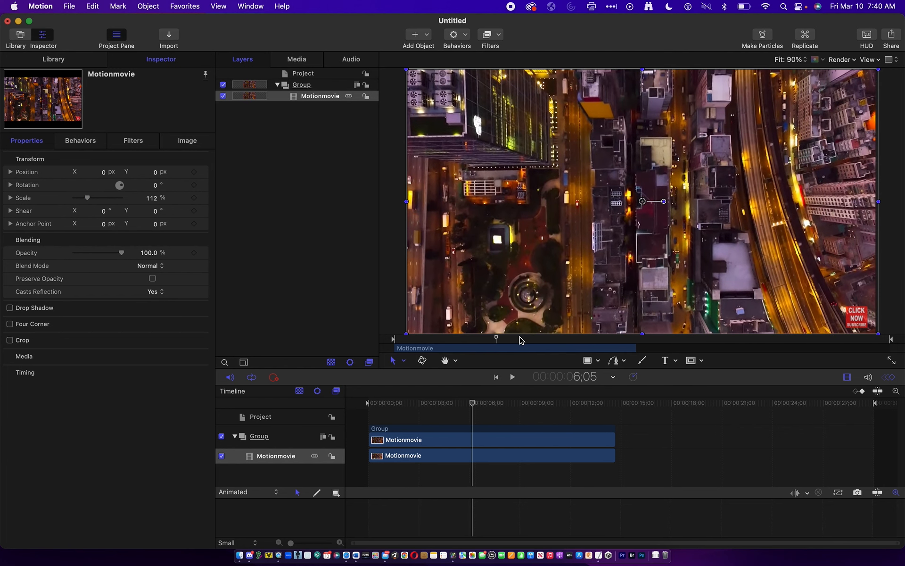
left_click_drag(473, 408, 396, 419)
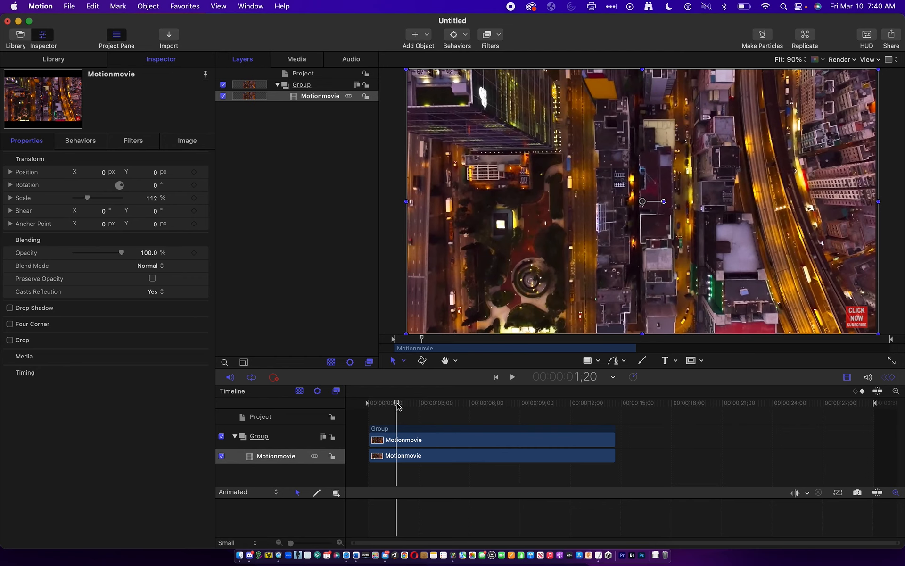
mouse_move(395, 404)
left_mouse_down()
mouse_move(546, 401)
mouse_move(405, 402)
left_mouse_up()
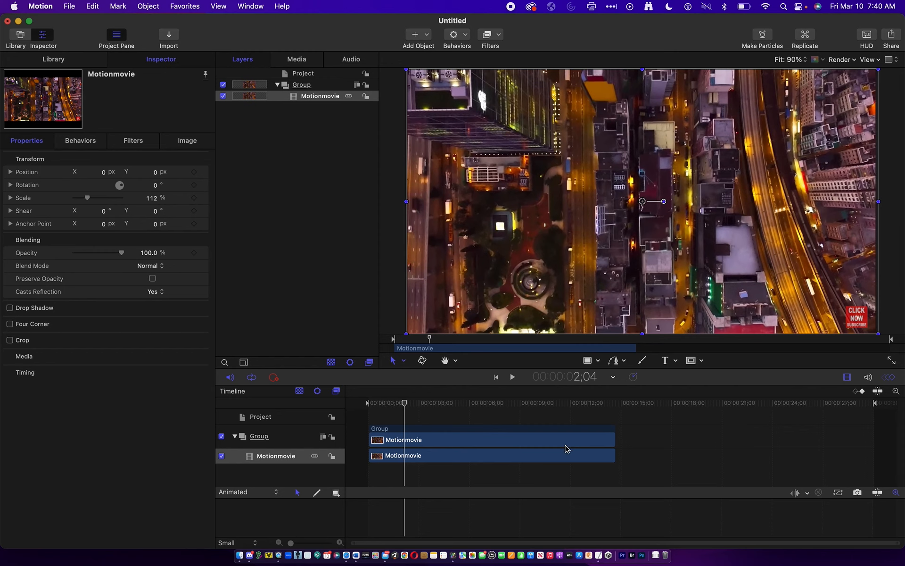
- Trim the Motionmovie clip to start at about 1;26 and end at 13;08
mouse_move(613, 456)
left_mouse_down()
mouse_move(578, 455)
mouse_move(616, 456)
left_mouse_up()
left_click_drag(404, 403, 400, 404)
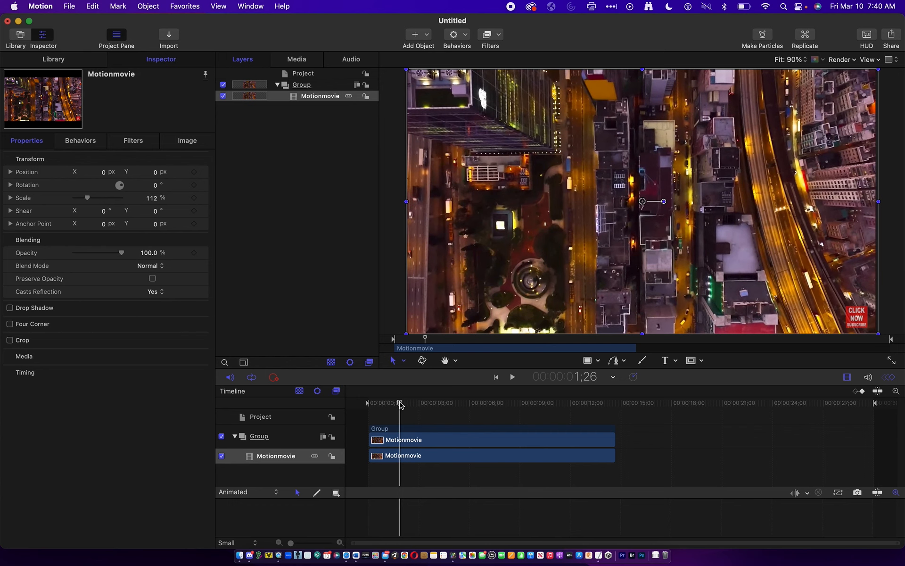
key("i")
left_click(593, 404)
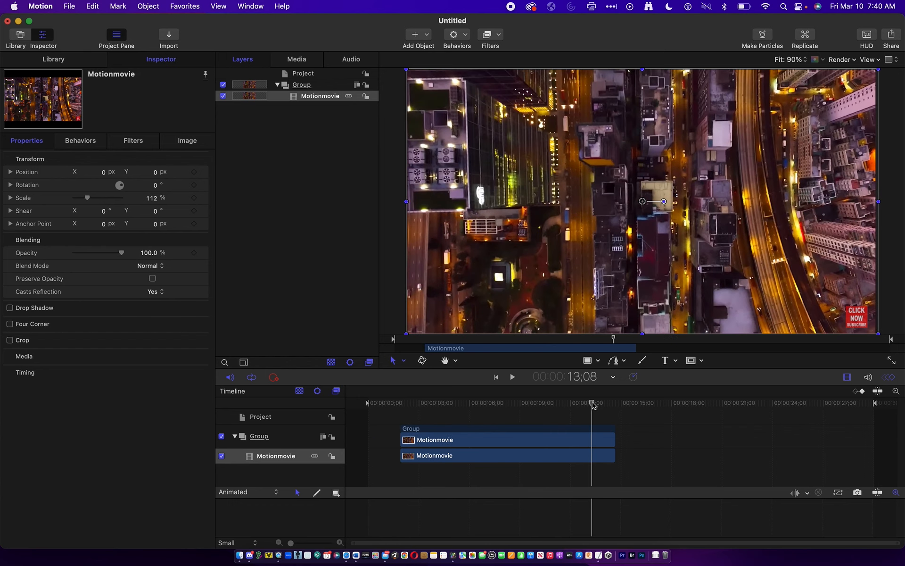
key("o")
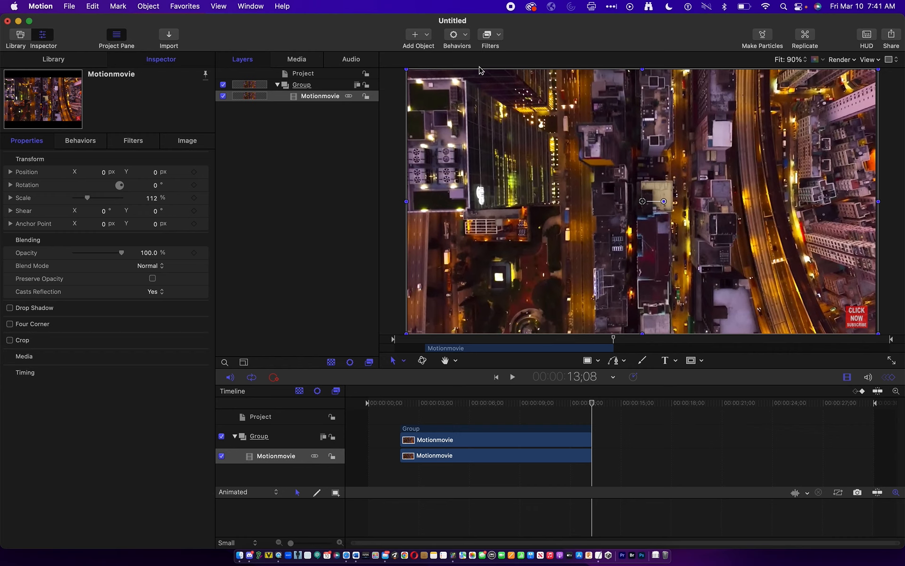
- Add a Fade In/Fade Out behavior to the Motionmovie clip, set its fade-in to 38 frames and preview the fade
left_click(468, 41)
mouse_move(474, 62)
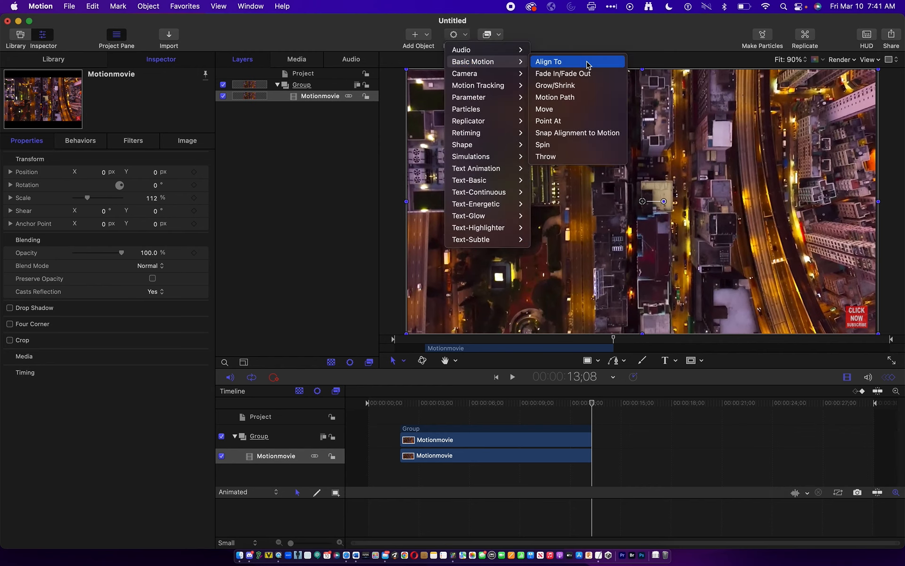
left_click(561, 74)
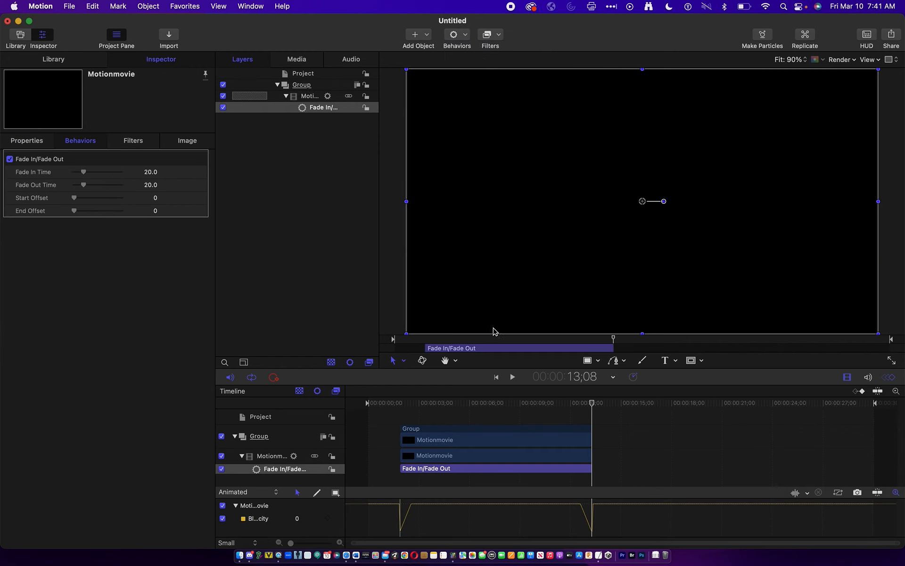
left_click(867, 40)
left_click_drag(177, 362, 202, 356)
left_click_drag(413, 403, 400, 403)
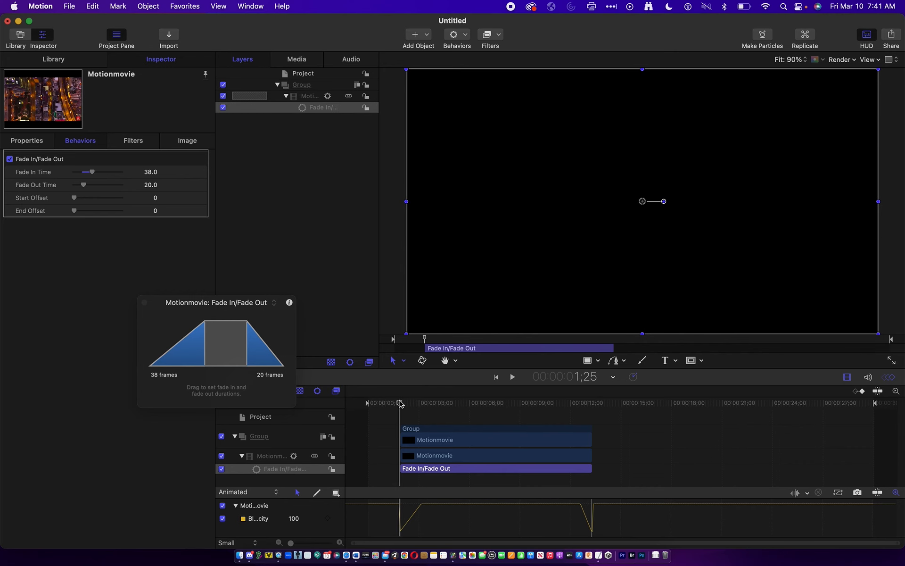
key("space")
key("space")
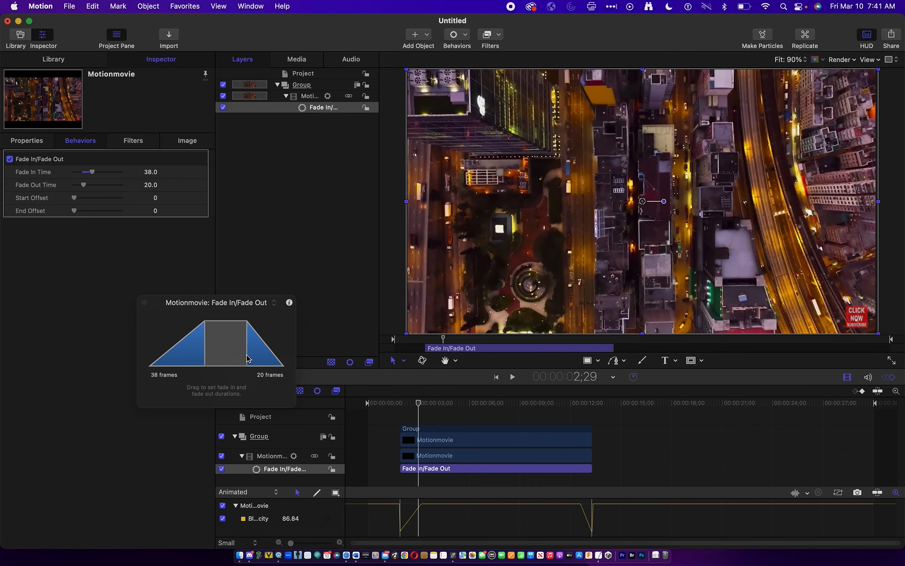
- Set the behavior's fade-out to 45 frames and preview the end of the clip
left_click_drag(247, 358, 229, 354)
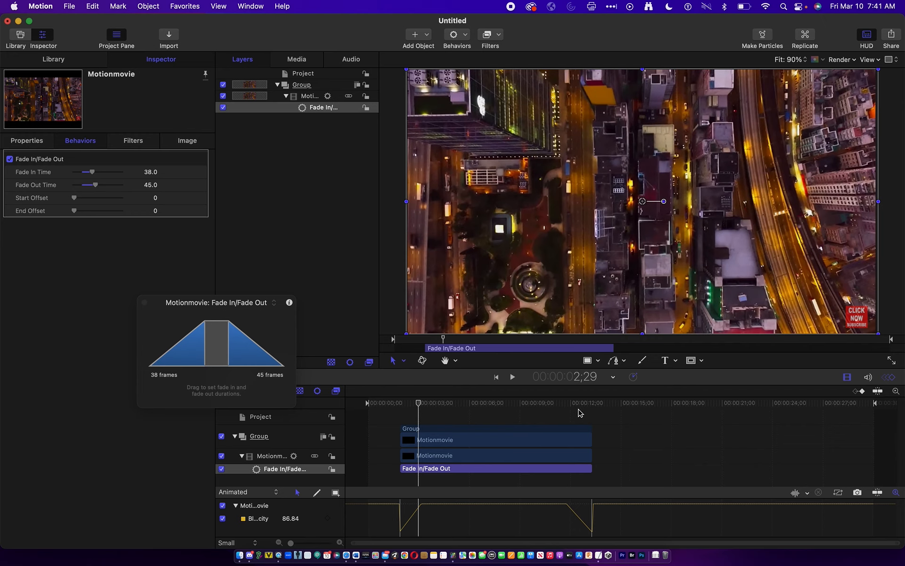
left_click(572, 404)
key("space")
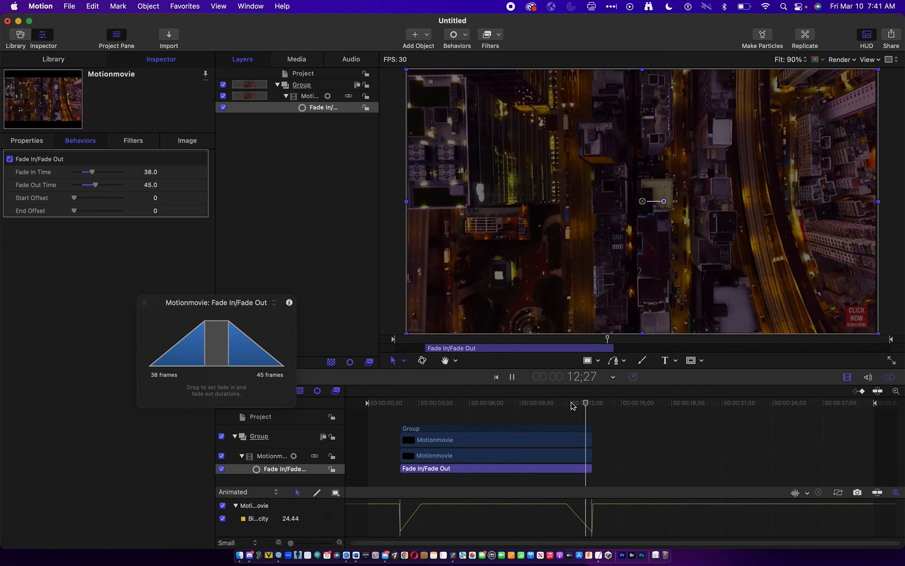
key("space")
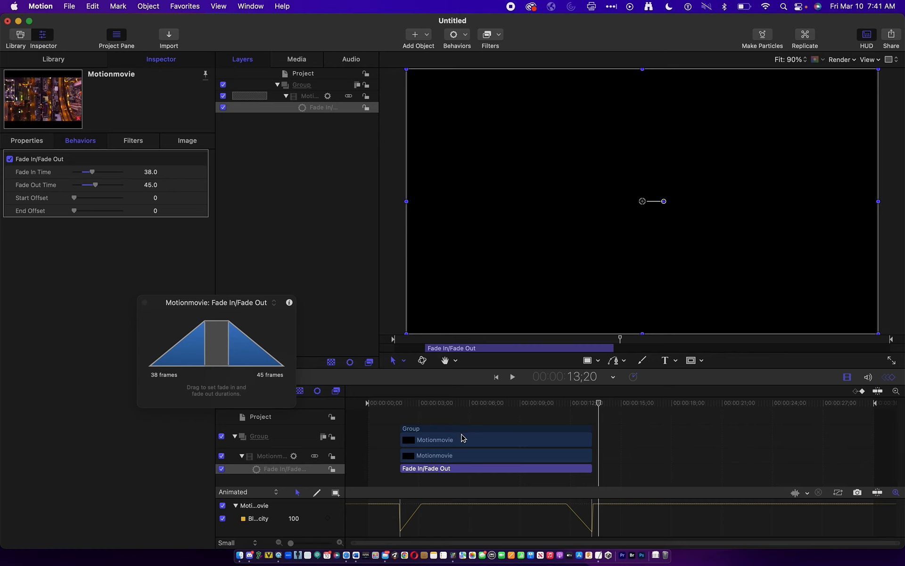
- Move the whole video group slightly earlier in the timeline
mouse_move(469, 434)
left_mouse_down()
mouse_move(535, 430)
mouse_move(461, 435)
left_mouse_up()
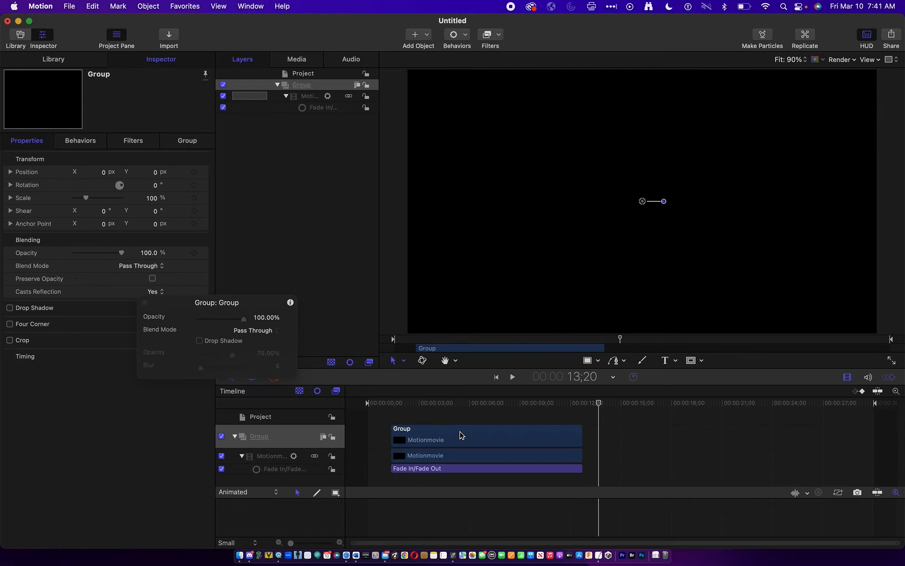
- Try shortening the Fade In/Fade Out behavior from its start, scrub to check it, and extend it back to the clip's start
left_click_drag(393, 470, 452, 470)
left_click_drag(451, 405, 485, 399)
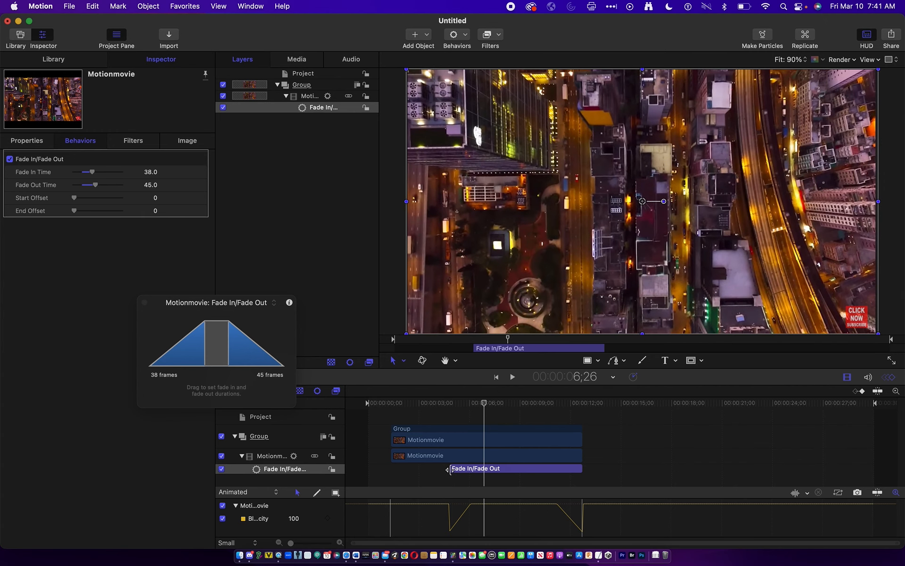
left_click_drag(451, 470, 393, 469)
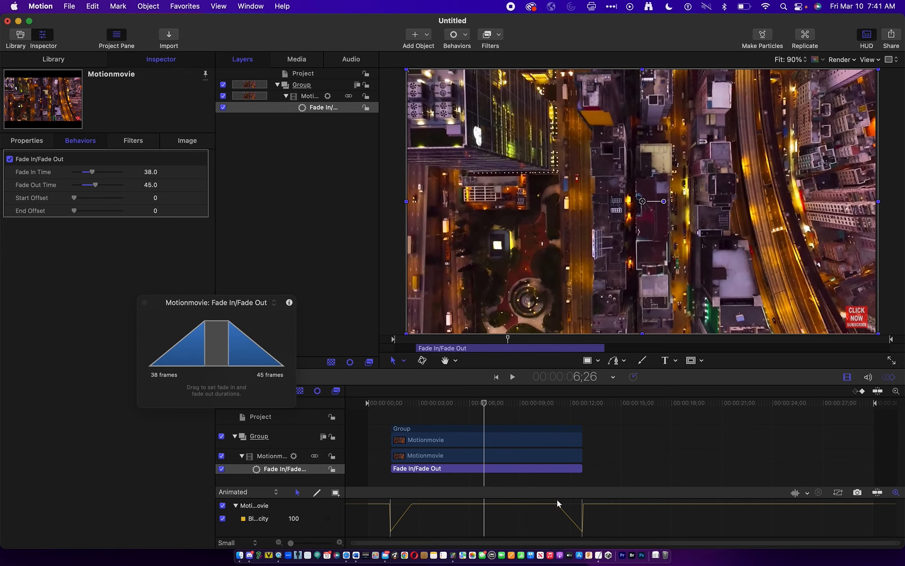
mouse_move(583, 471)
left_mouse_down()
mouse_move(573, 471)
mouse_move(583, 469)
left_mouse_up()
- Delete the clip's Fade In/Fade Out behavior and place the playhead at 4;29 with the HUD hidden
left_click(283, 469)
key("Delete")
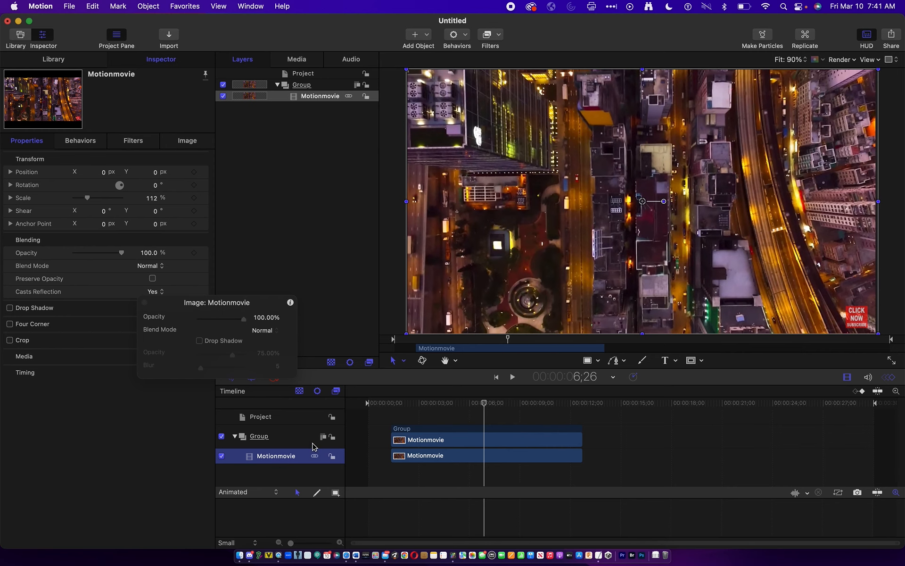
left_click_drag(475, 407, 448, 405)
key("F7")
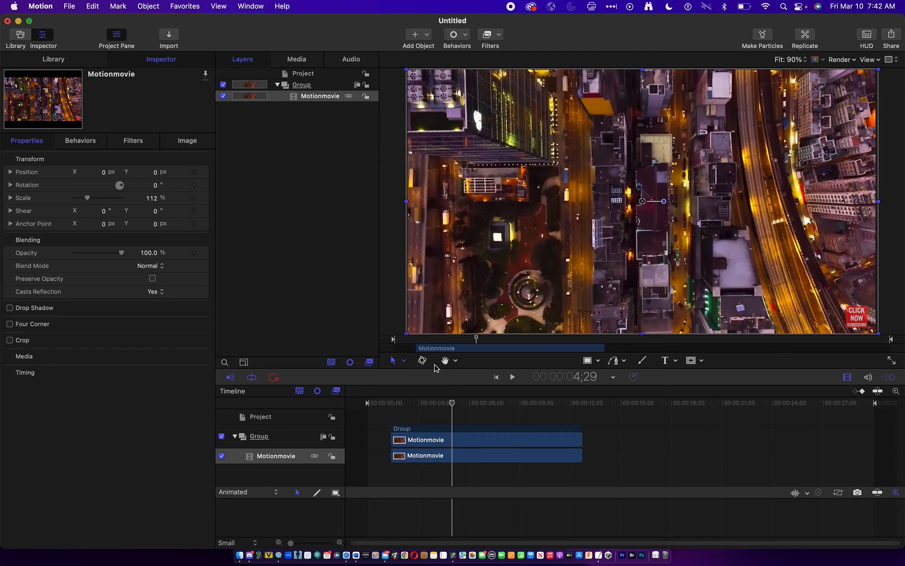
- Hide the video group and create a new group above it named "text 1"
left_click(223, 85)
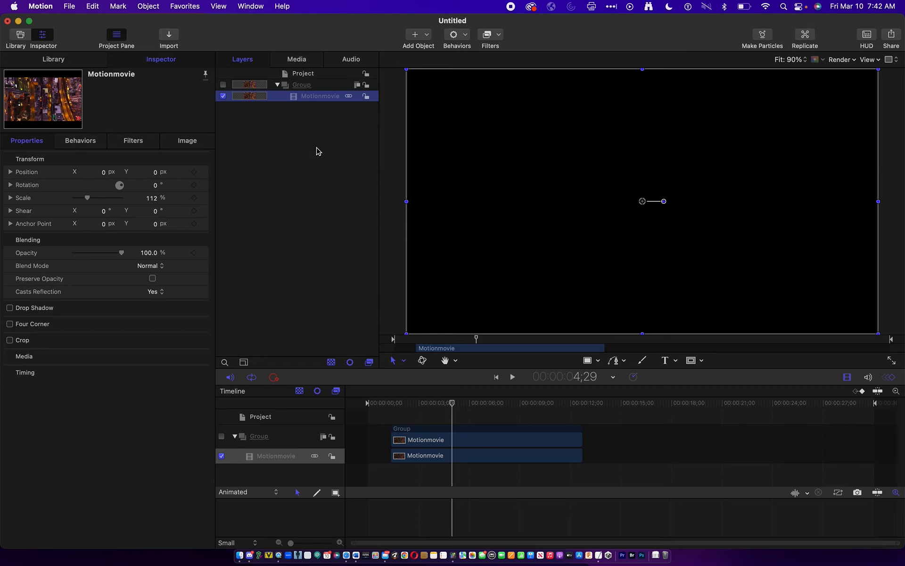
right_click(297, 121)
left_click(326, 126)
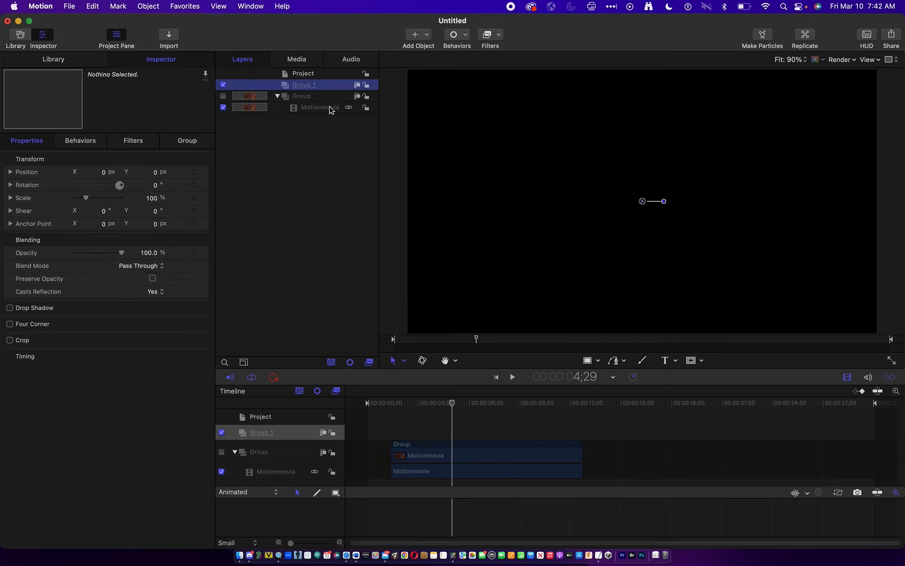
double_click(302, 85)
type("text")
key("Return")
- Add the text "this is some text" to the new group and move it near the centre of the canvas
left_click(666, 360)
left_click(671, 361)
left_click(672, 373)
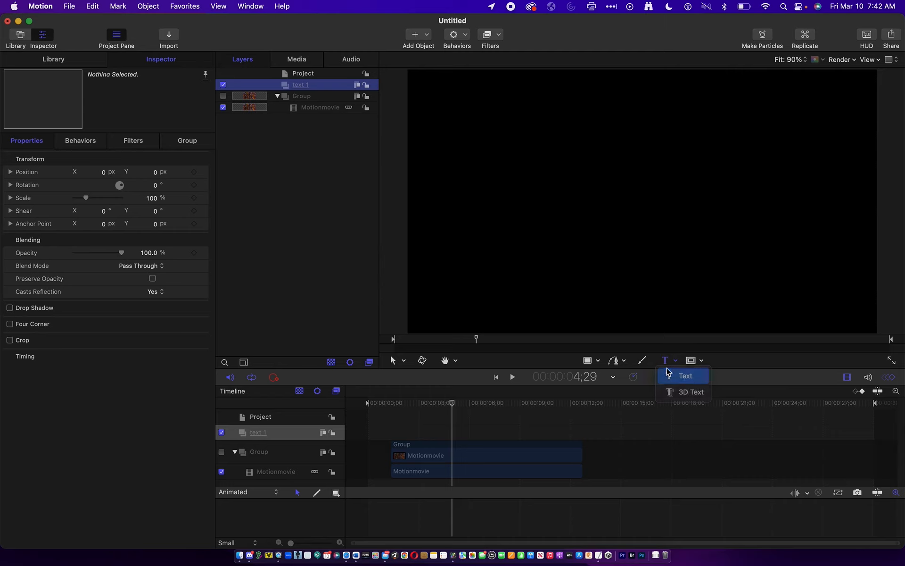
left_click(490, 144)
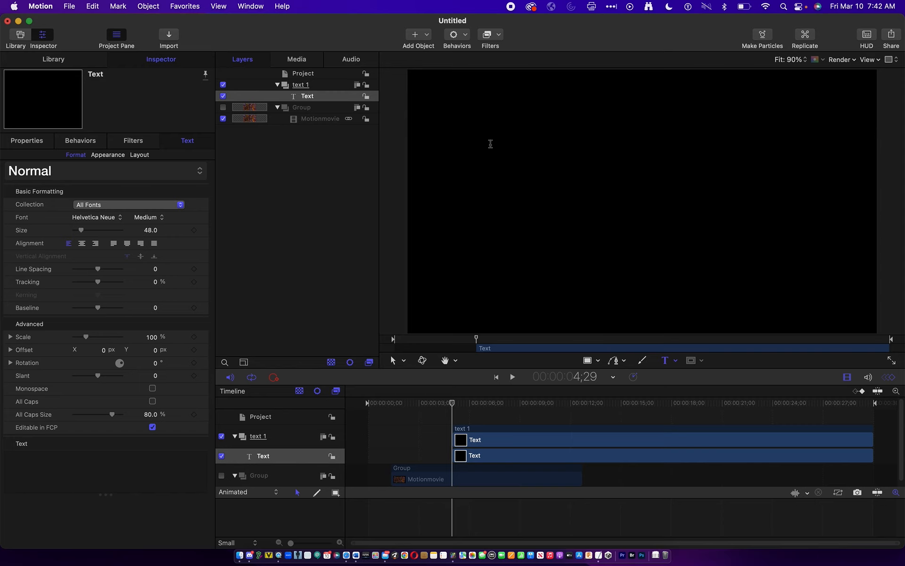
type("this is some text")
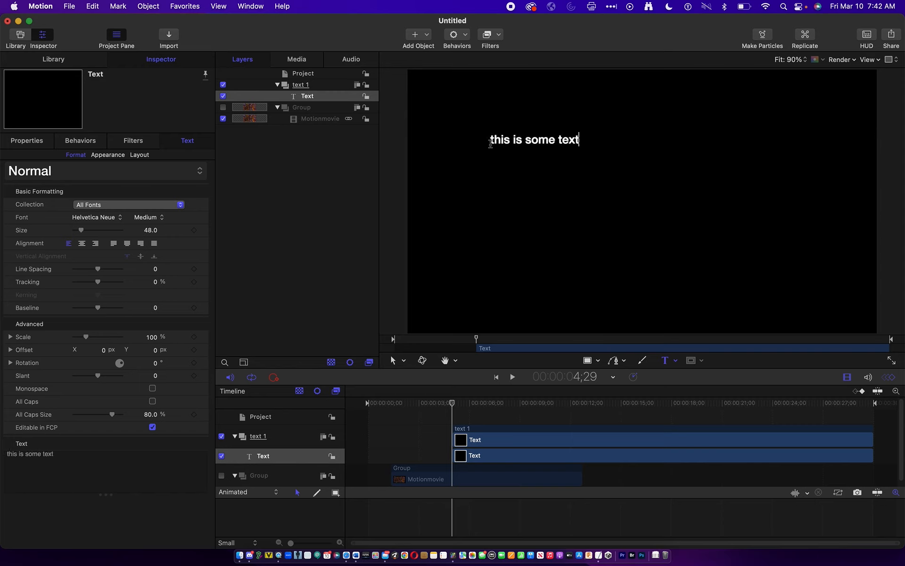
left_click(392, 361)
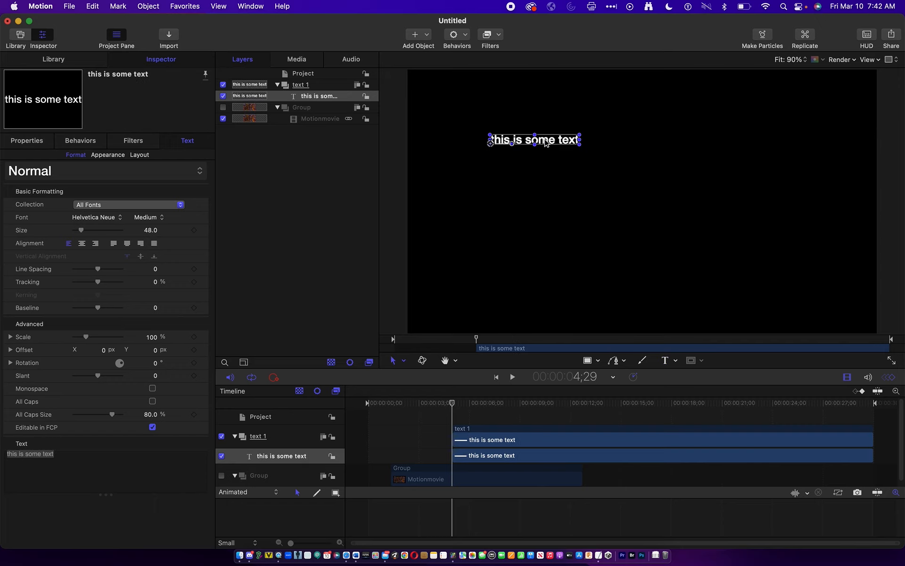
left_click_drag(545, 142, 635, 178)
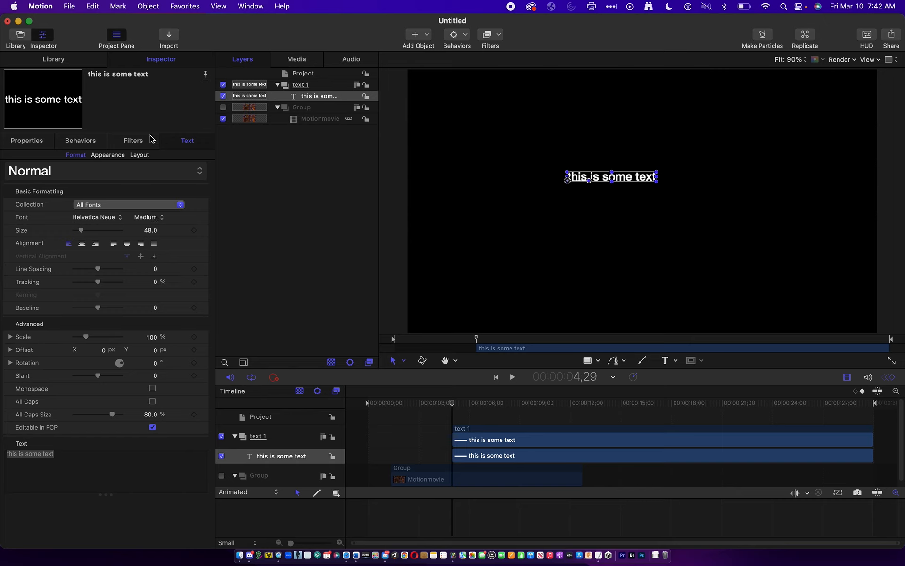
left_click(109, 155)
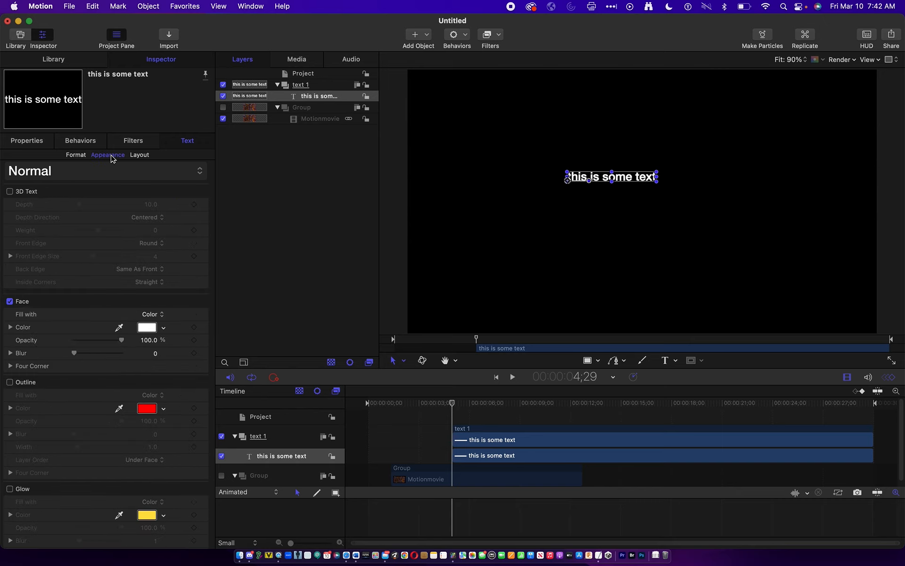
left_click(137, 156)
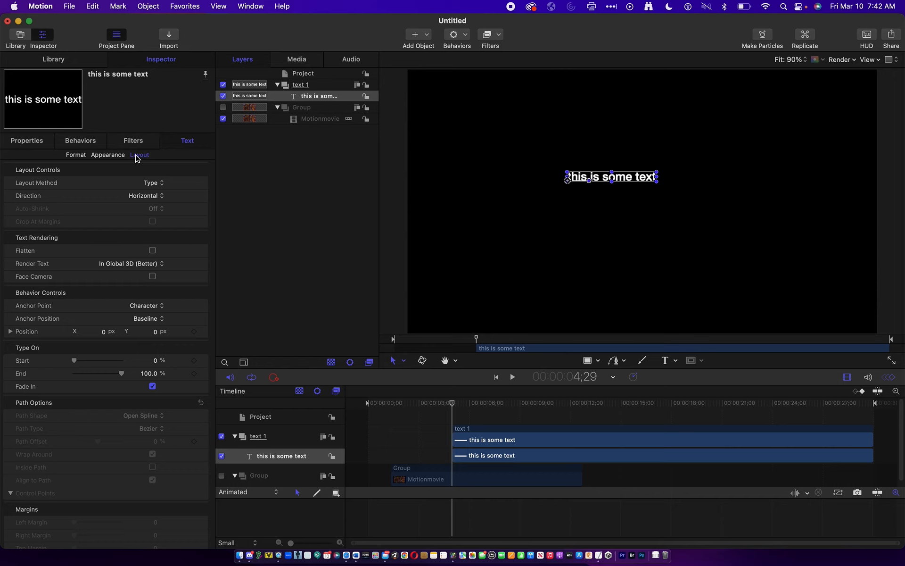
left_click(99, 155)
- Enlarge the text to size 209 and reposition it so the whole line fits inside the canvas
left_click(75, 156)
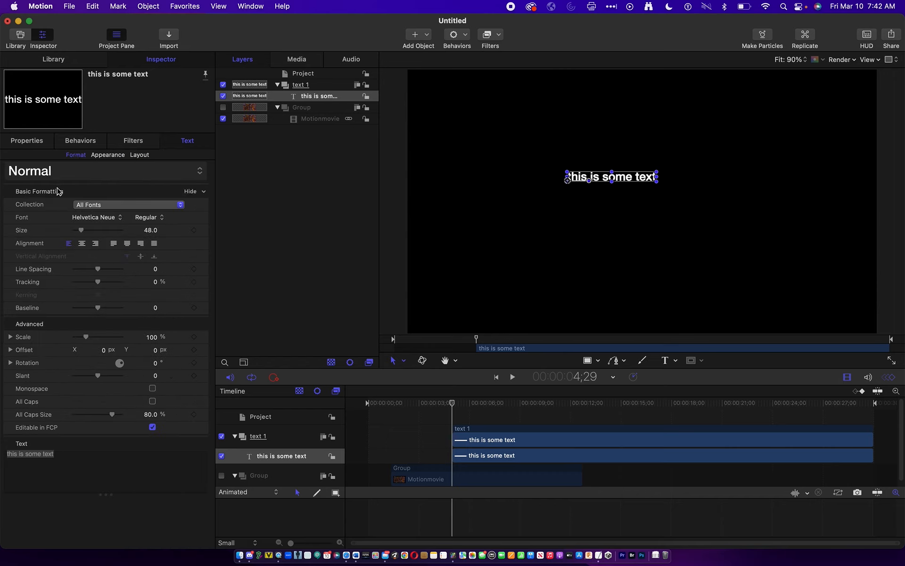
left_click_drag(151, 230, 150, 230)
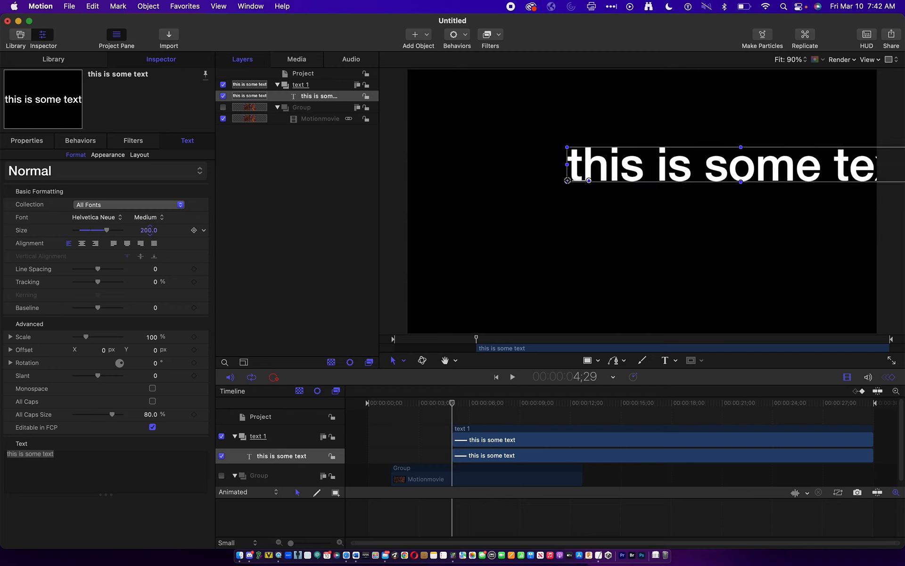
left_click_drag(566, 178, 457, 210)
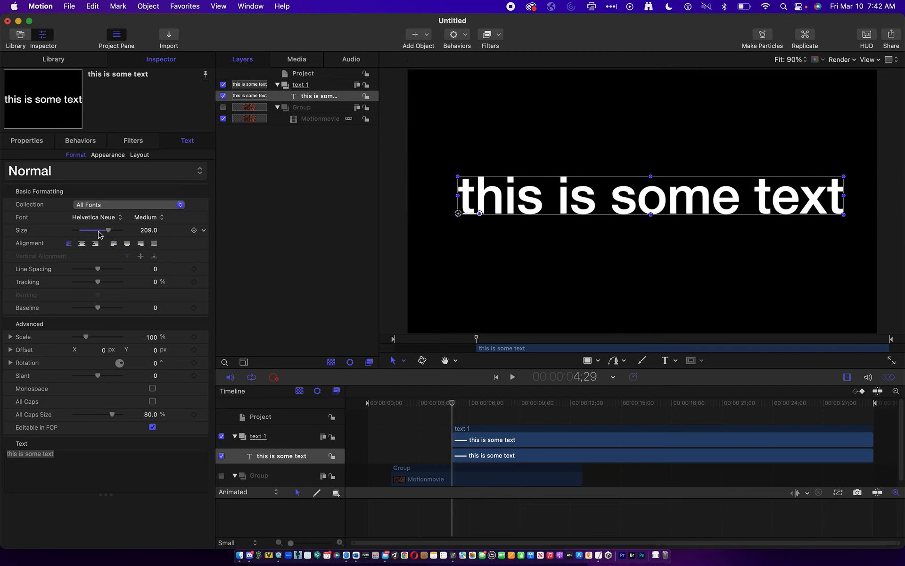
- Set the text in the Impact font at size 240 and recentre it horizontally on the canvas
left_click(104, 218)
key("i")
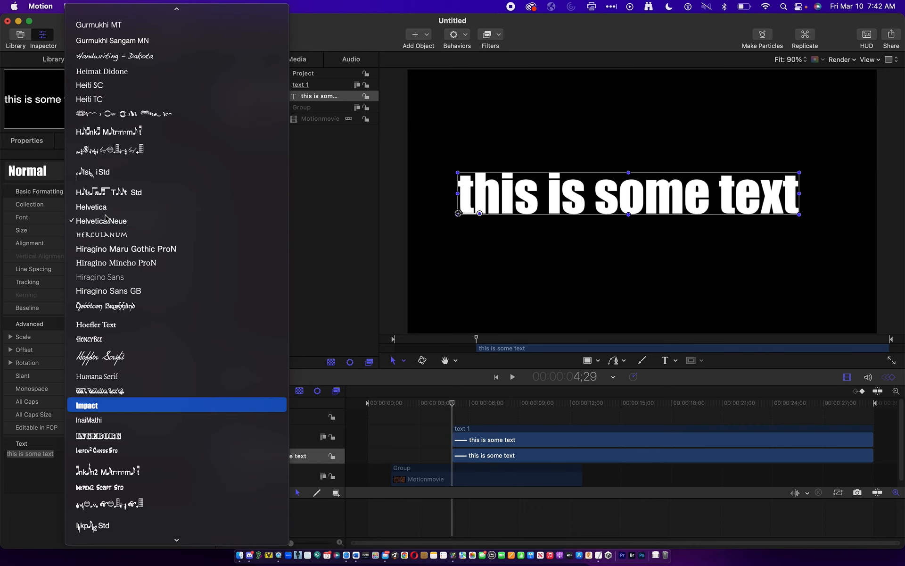
key("Return")
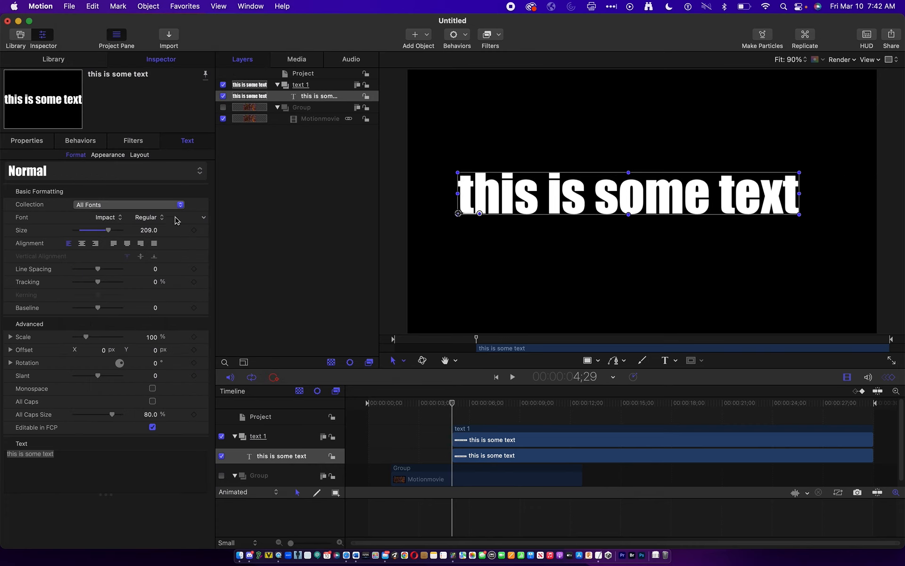
left_click_drag(147, 229, 163, 228)
mouse_move(630, 197)
left_mouse_down()
mouse_move(613, 194)
mouse_move(630, 185)
left_mouse_up()
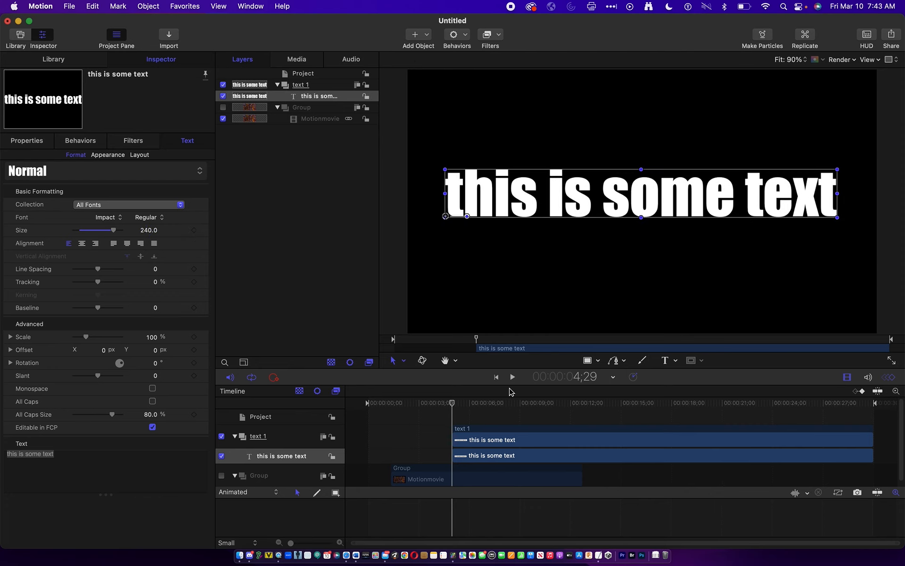
- Align the "text 1" group's start with the video clip and trim its end to match the clip's end
left_click_drag(452, 406, 518, 400)
left_click_drag(563, 433, 488, 431)
left_click_drag(411, 431, 408, 432)
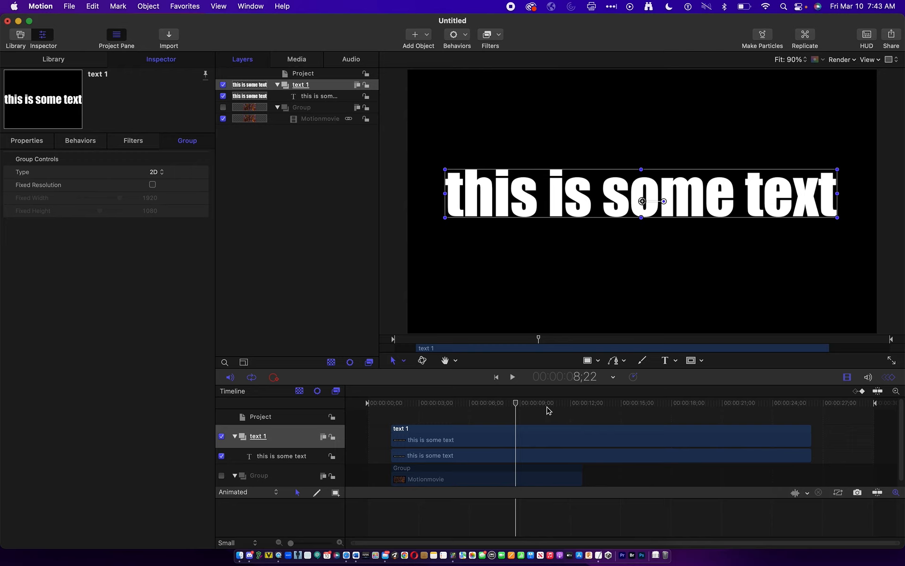
left_click_drag(527, 408, 583, 404)
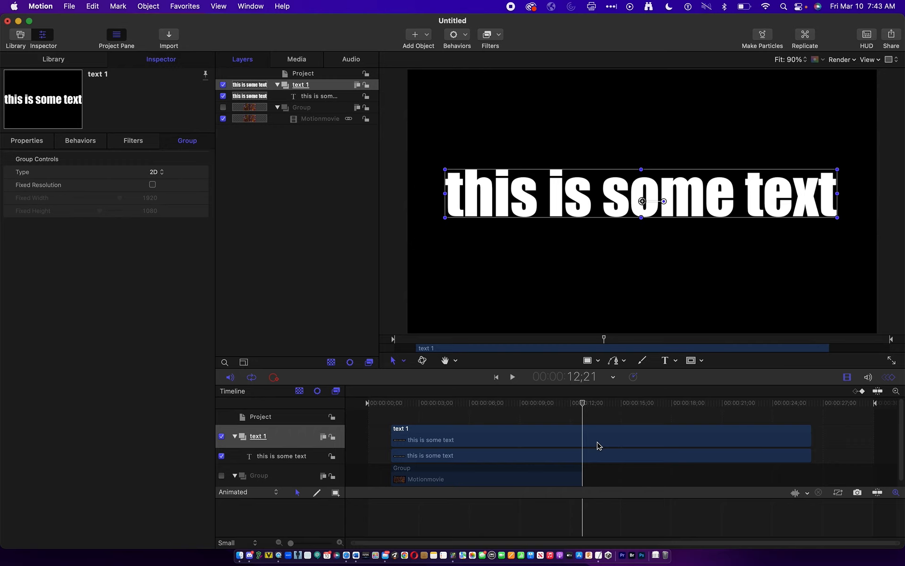
key("o")
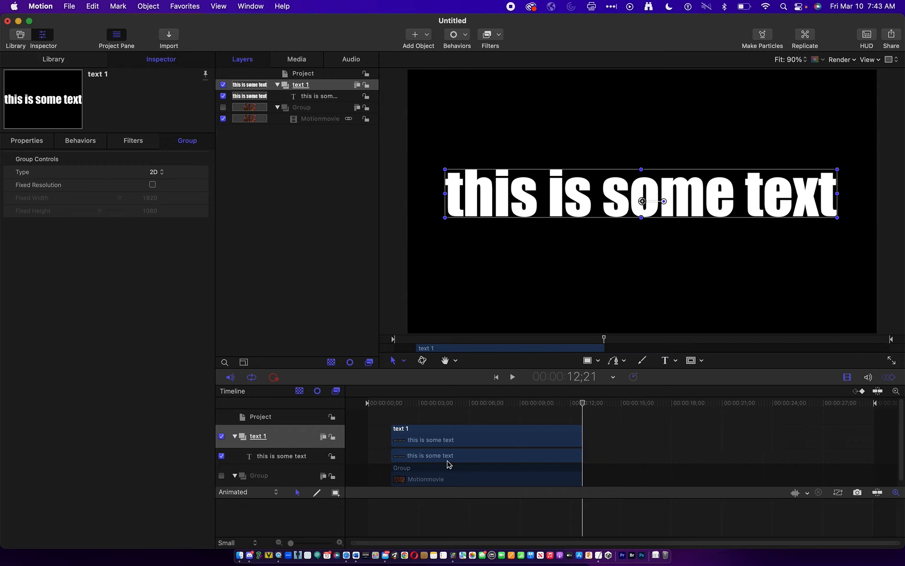
scroll(449, 465, "down", 1)
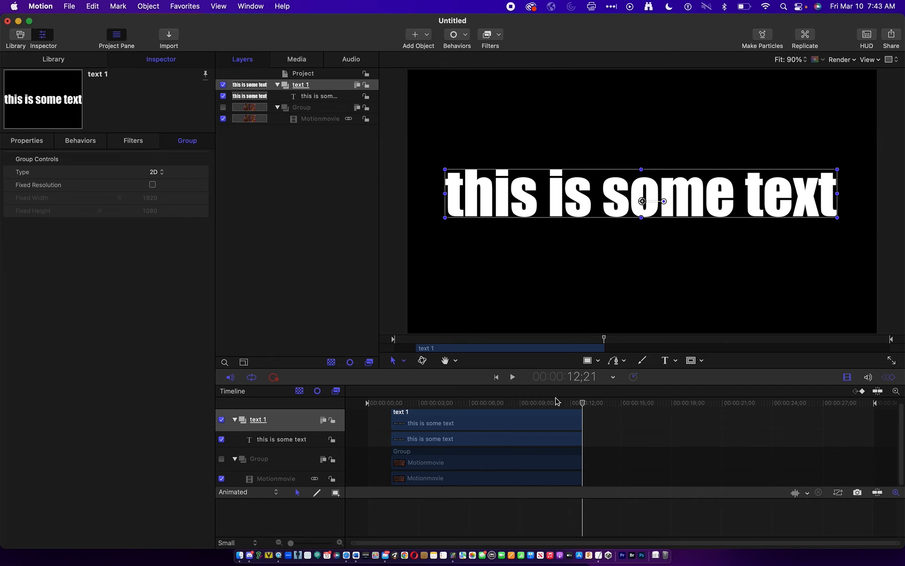
- Show the video group, add an image mask to Motionmovie with the "this is some text" layer as its source, and scrub through the result
left_click_drag(574, 402, 538, 399)
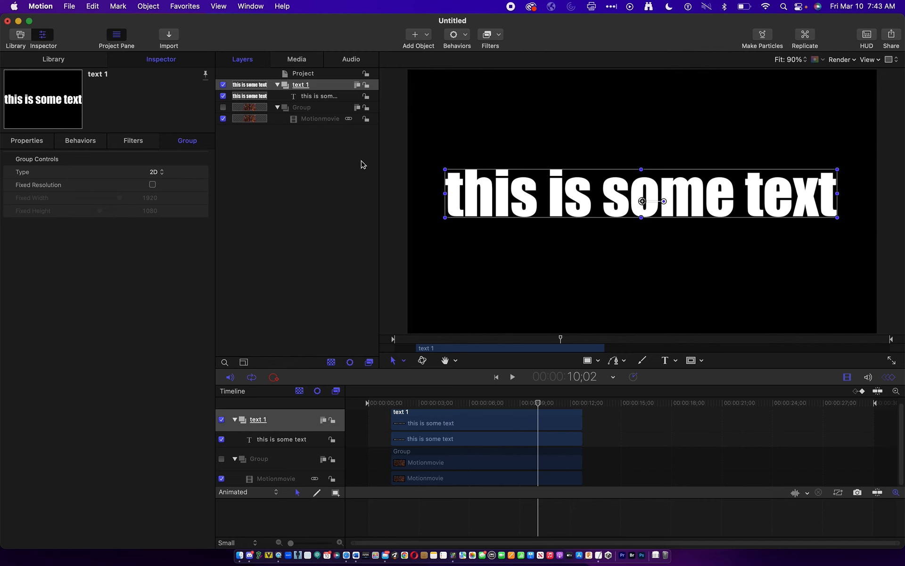
left_click(265, 118)
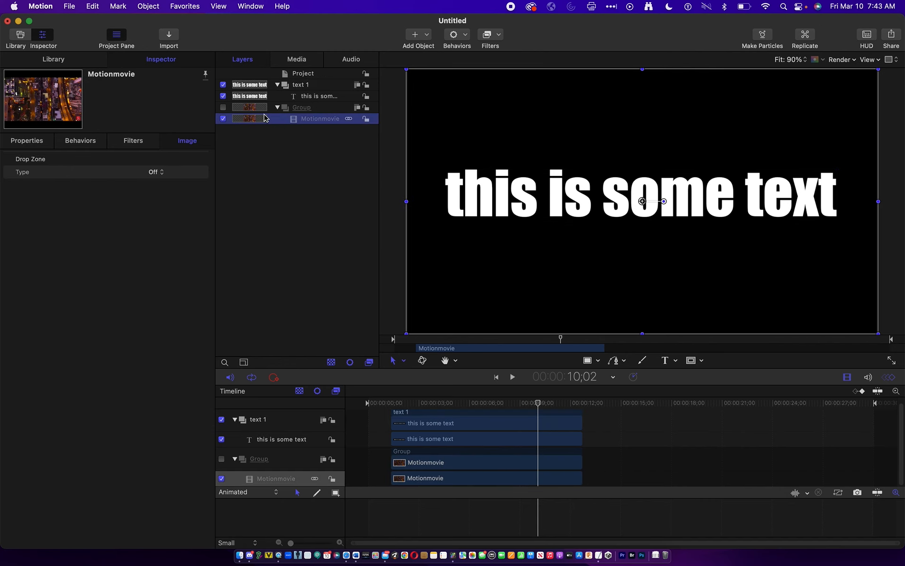
left_click(224, 107)
left_click(315, 118)
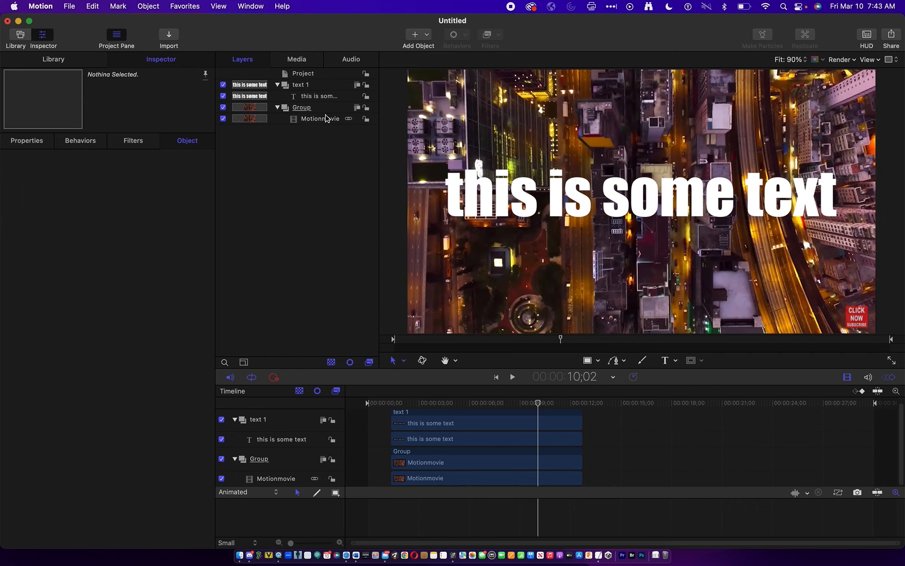
right_click(325, 120)
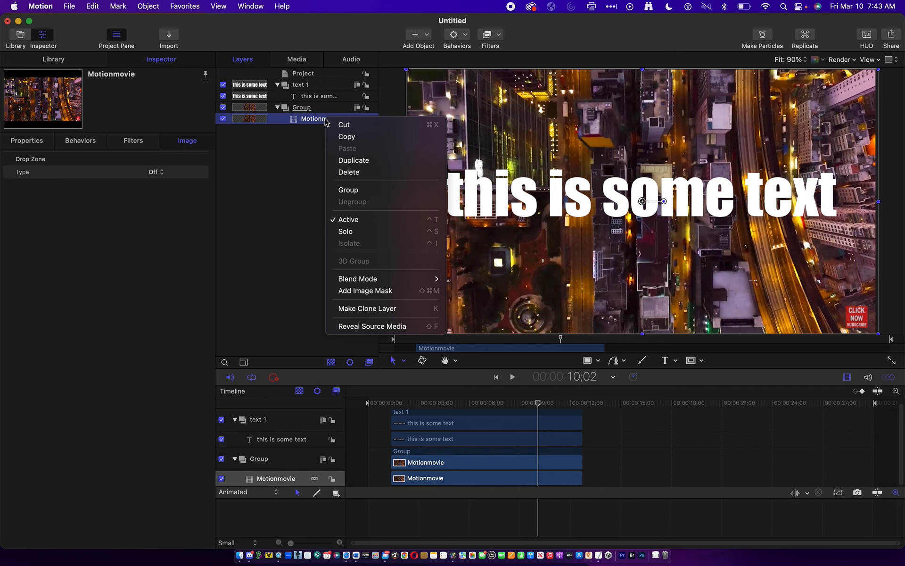
left_click(374, 292)
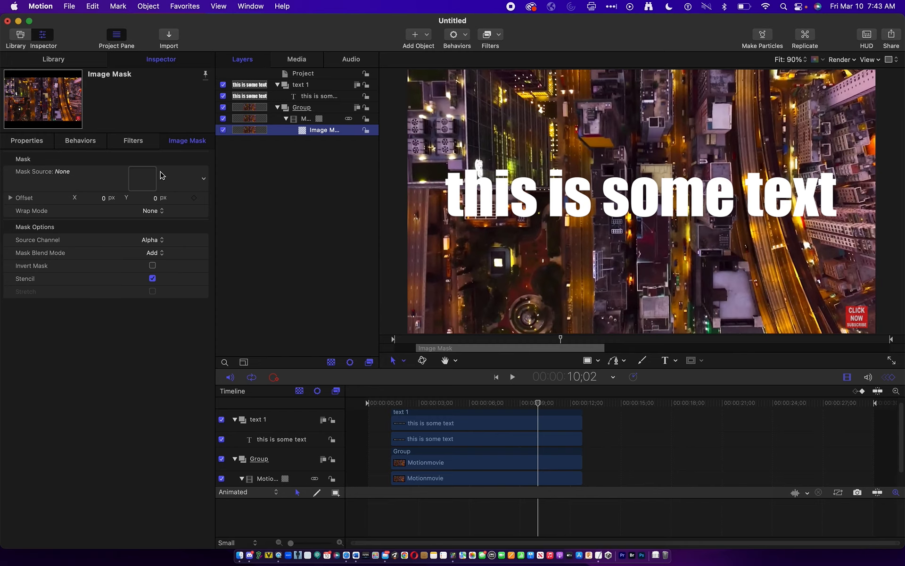
left_click_drag(310, 97, 150, 180)
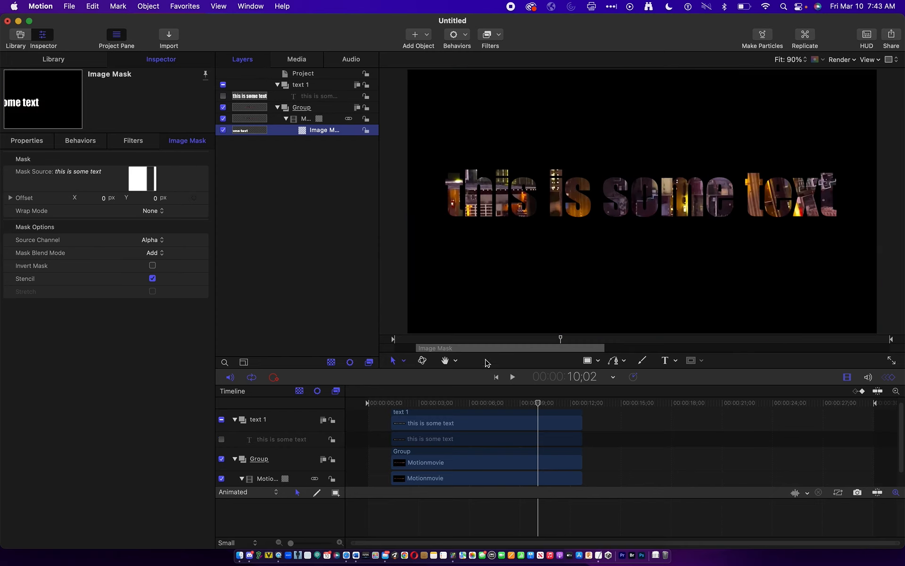
left_click_drag(528, 402, 434, 398)
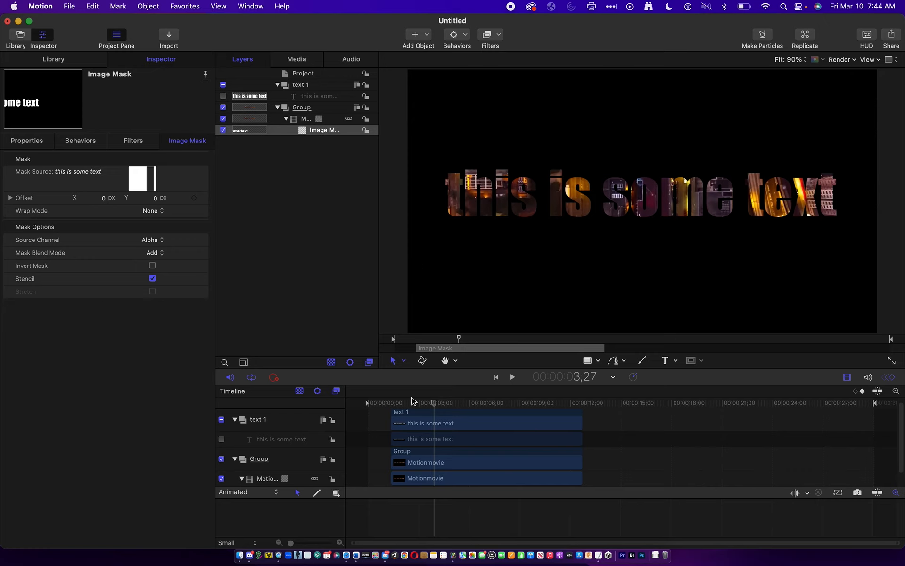
- Try moving the masked video group separately from its text, play it back, and undo the moves
left_click(302, 108)
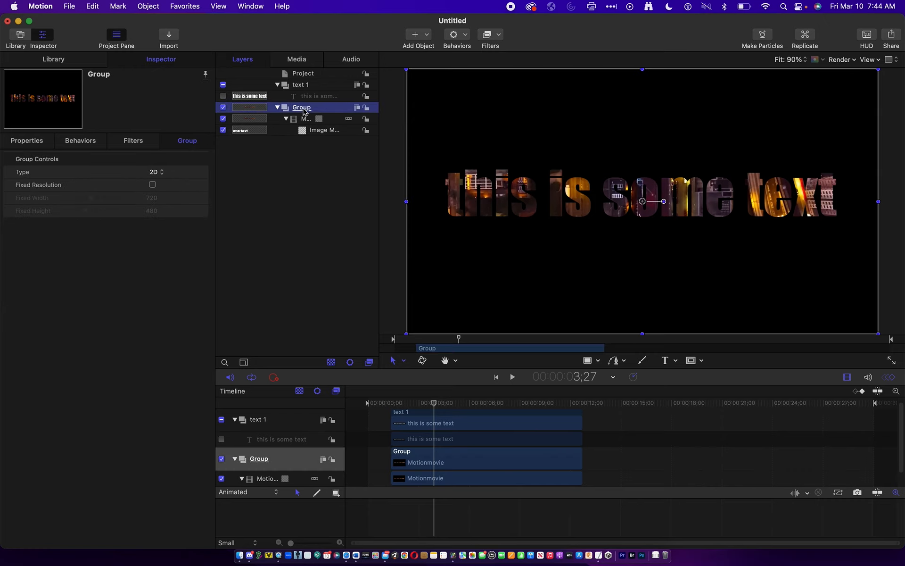
left_click_drag(536, 222, 472, 276)
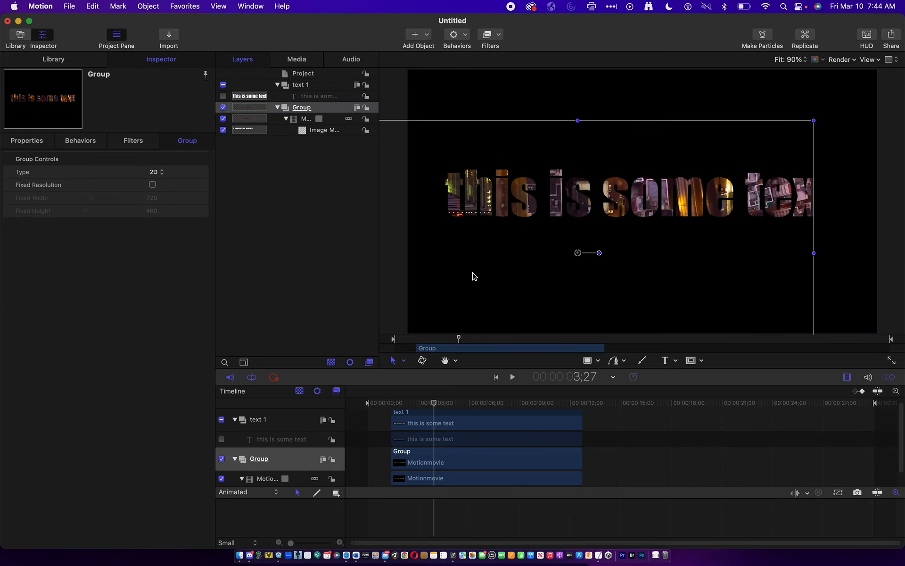
key("super+z")
left_click_drag(641, 219, 693, 135)
key("super+z")
key("space")
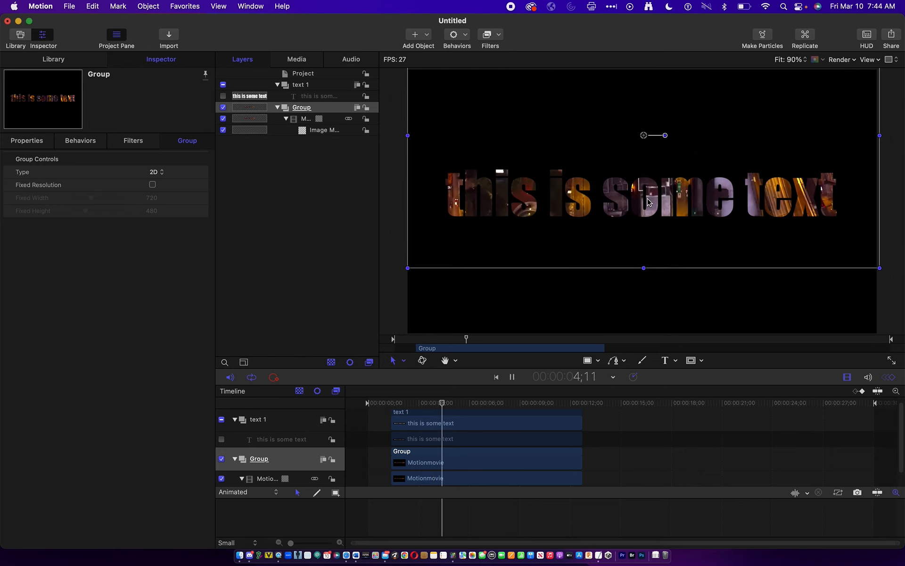
key("space")
key("super+z")
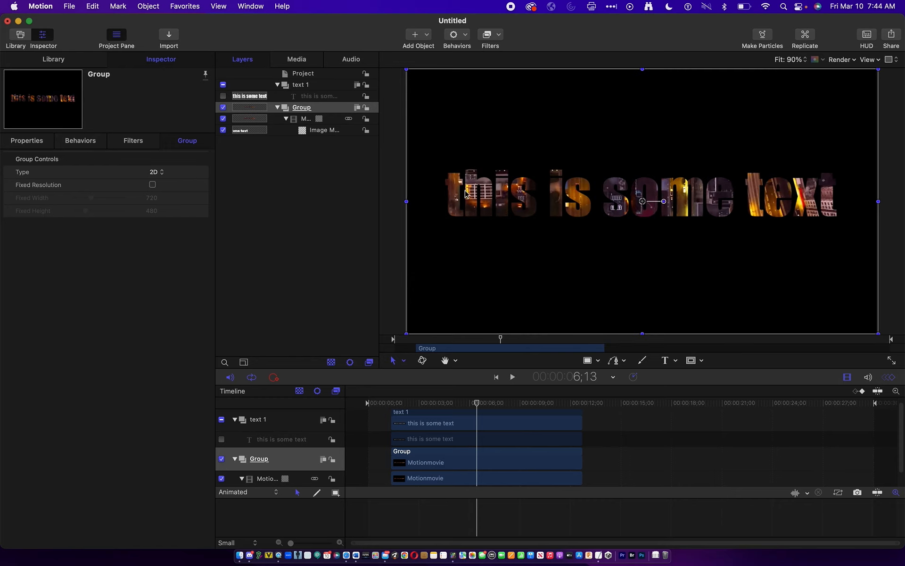
- Move the "this is some text" layer into the video group above Motionmovie and collapse that group in the layer list
left_click(307, 109)
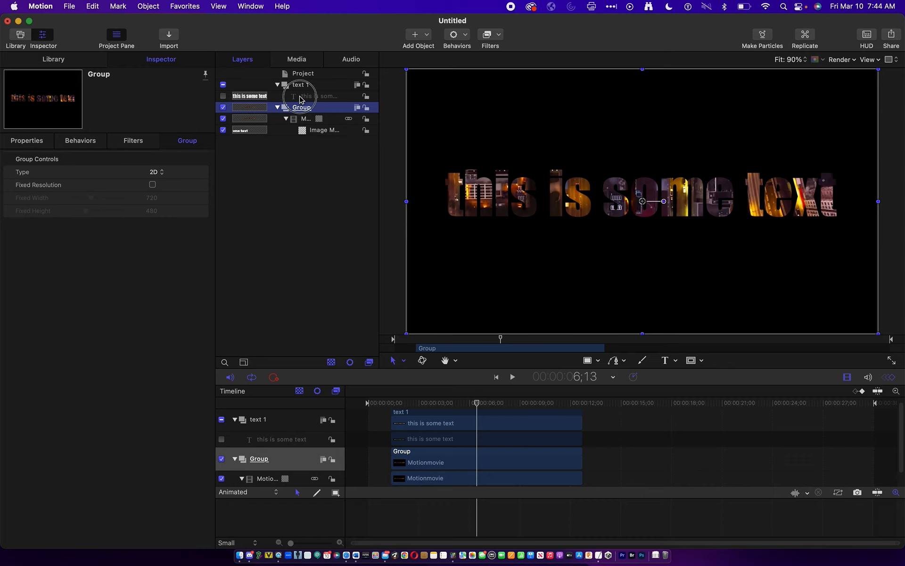
double_click(302, 96)
left_click(314, 182)
left_click_drag(309, 95, 304, 109)
left_click(311, 95)
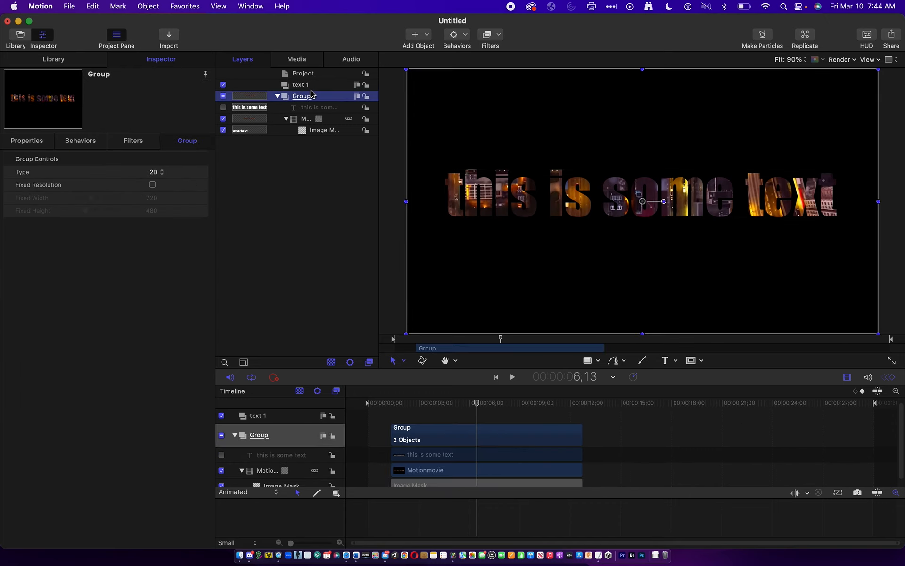
left_click(278, 96)
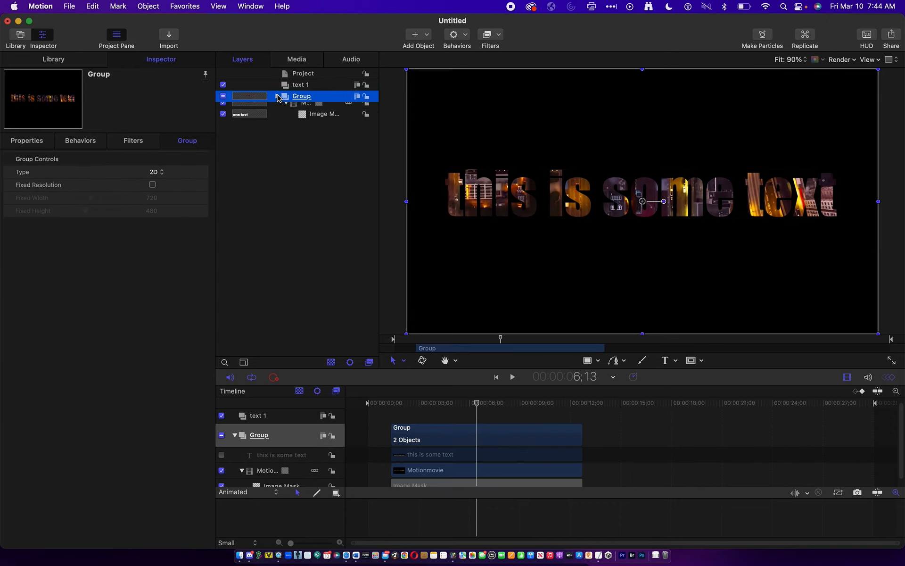
left_click(278, 96)
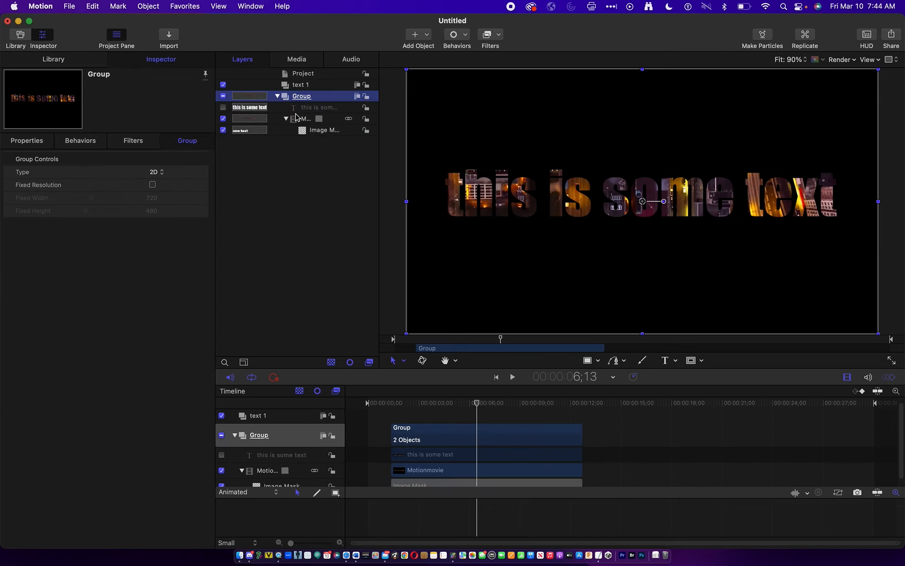
left_click(277, 96)
- Move the combined text and video group around the canvas during playback and return it near the centre
left_click_drag(500, 163, 625, 104)
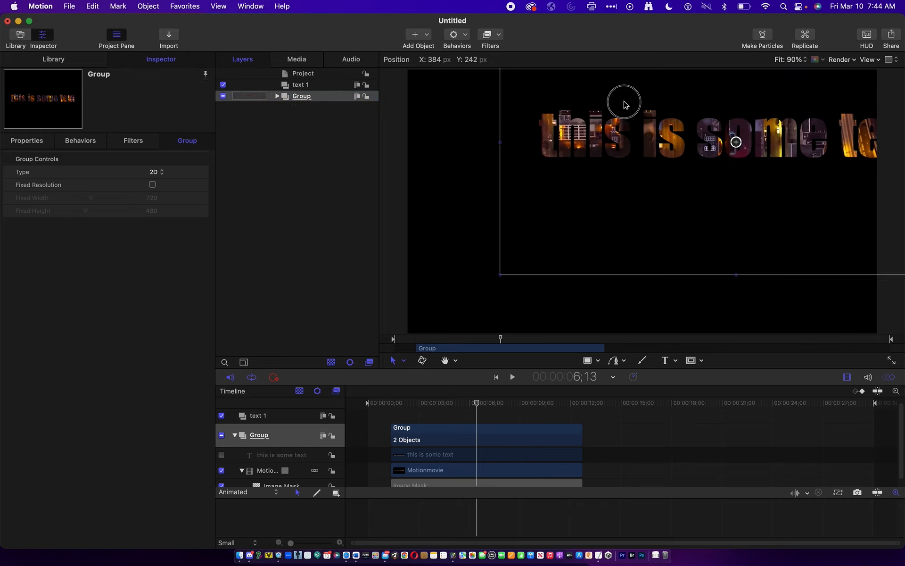
key("space")
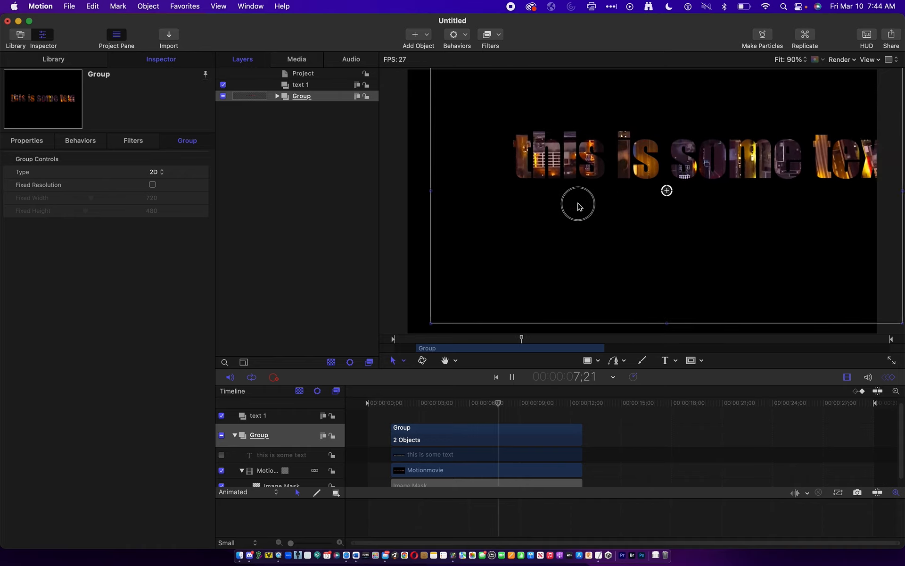
left_click_drag(578, 203, 520, 184)
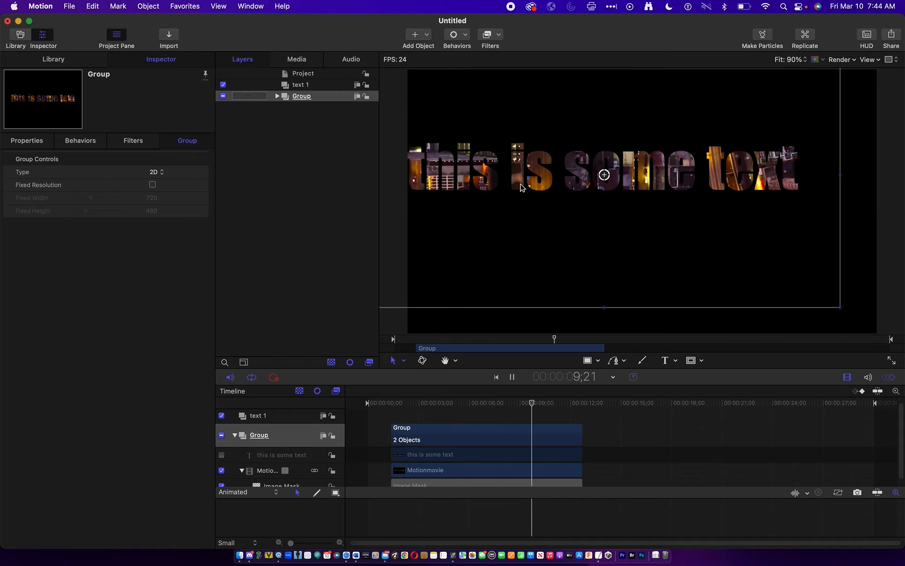
left_click_drag(586, 240, 620, 267)
key("space")
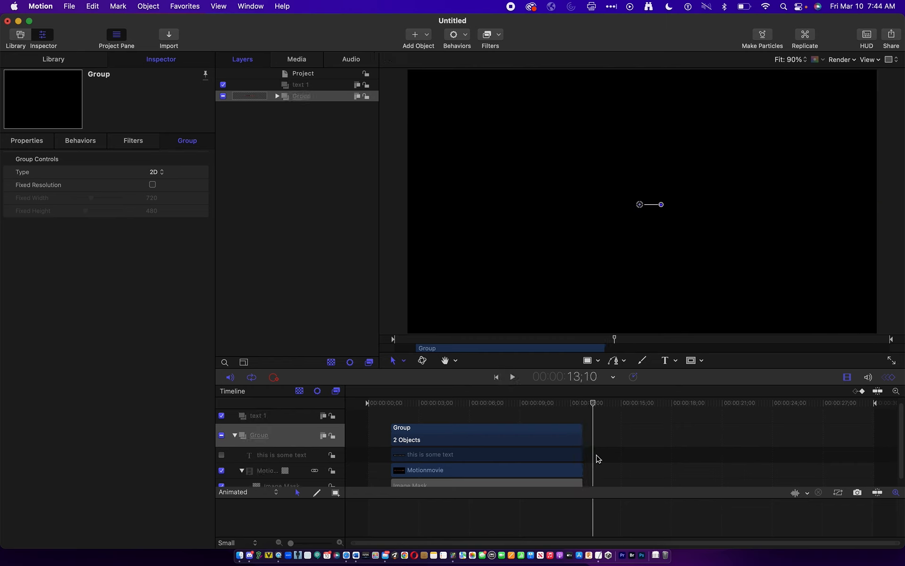
left_click_drag(483, 402, 410, 402)
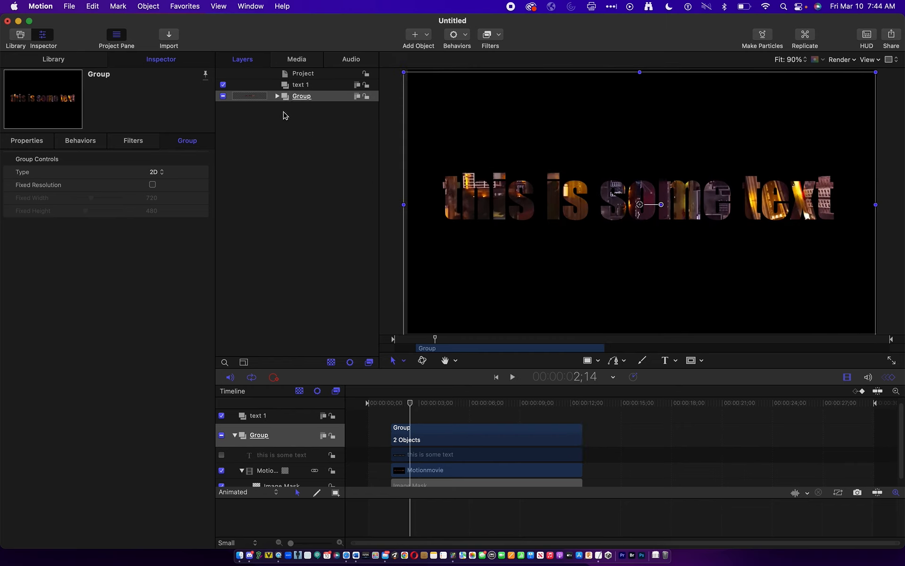
- Hide the combined group, select the empty "text 1" group, and set the playhead to the project's start
left_click(223, 97)
left_click(301, 85)
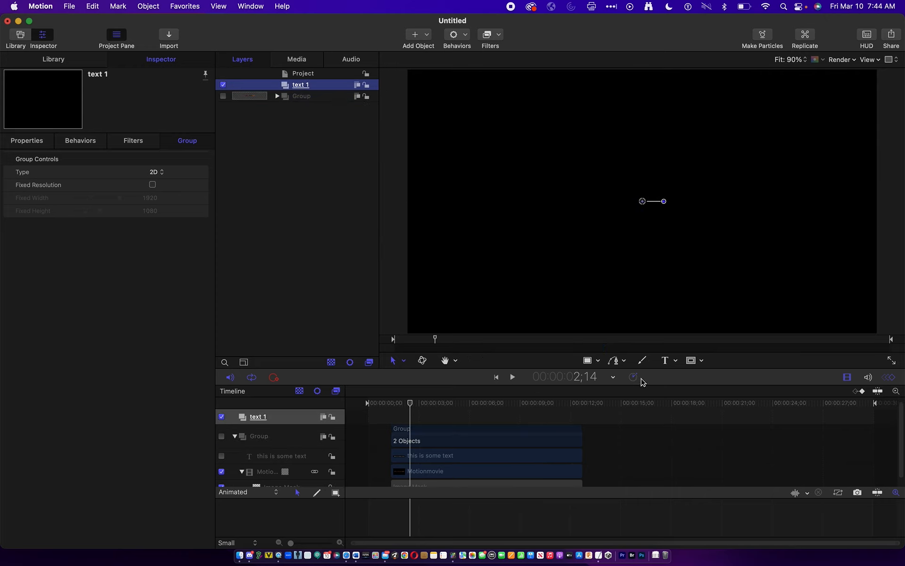
left_click_drag(448, 405, 356, 398)
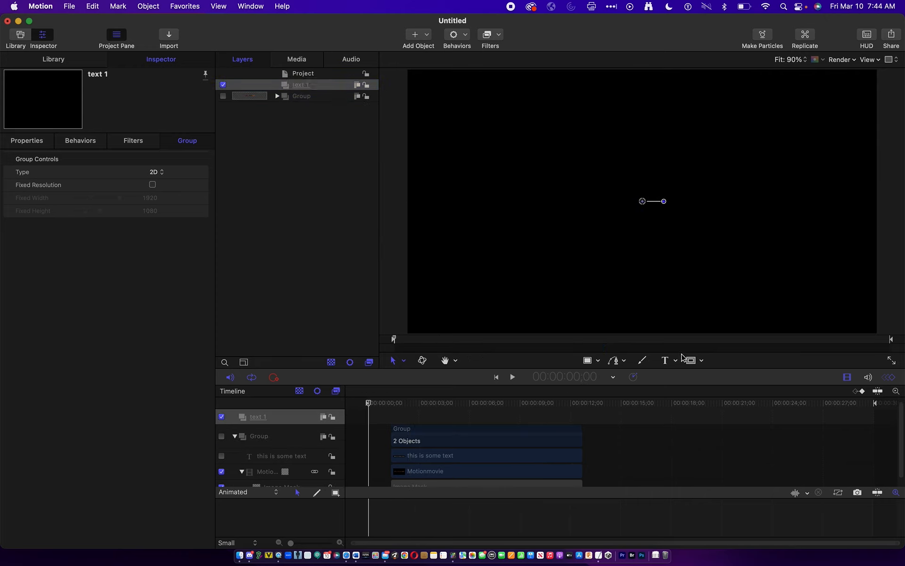
- Add the text "type something on screen" to the "text 1" group at size 132 and shift it slightly left on the canvas
left_click(469, 171)
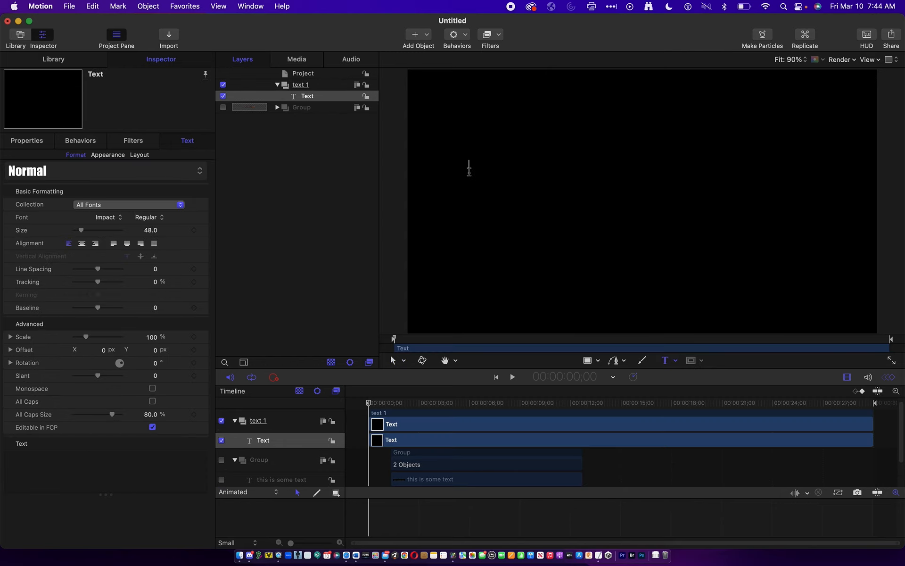
type("type something on")
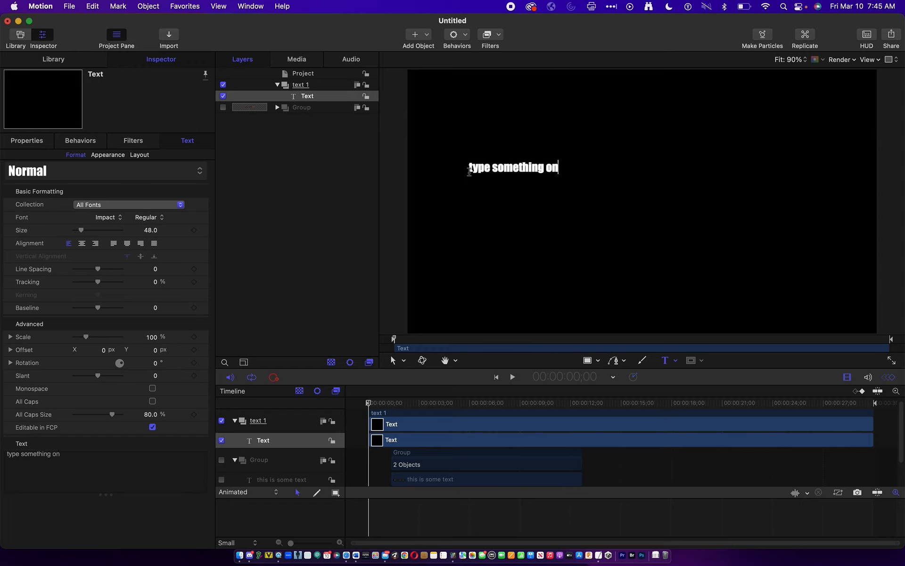
type(" screen")
key("Escape")
mouse_move(149, 231)
left_mouse_down()
mouse_move(175, 231)
mouse_move(145, 230)
left_mouse_up()
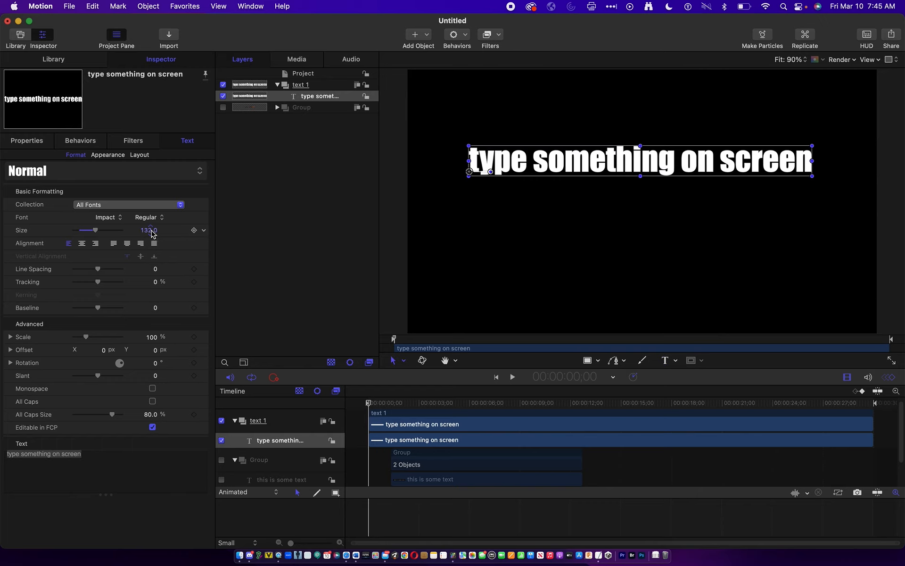
left_click_drag(591, 160, 581, 159)
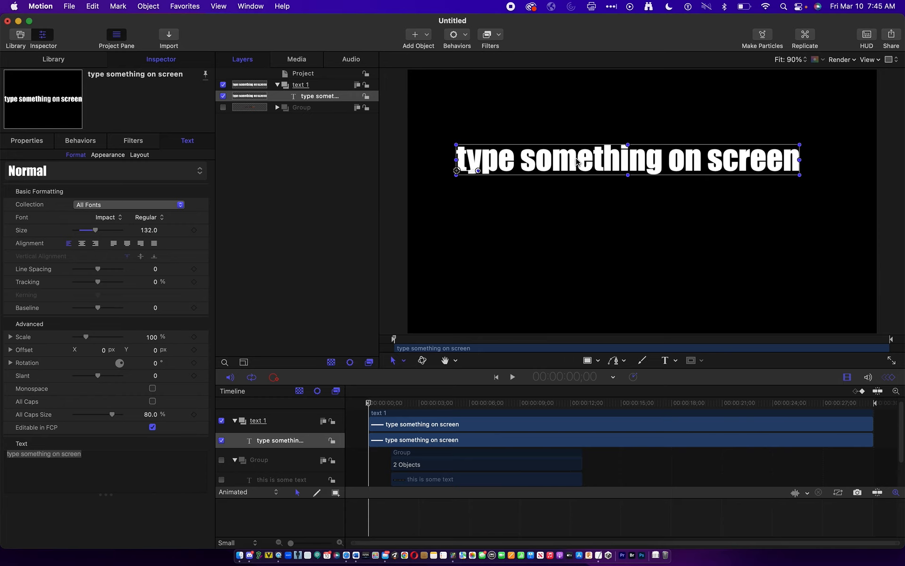
- Apply the Type On text animation behavior to the "type something on screen" layer and scrub through the timeline to preview it
left_click(469, 40)
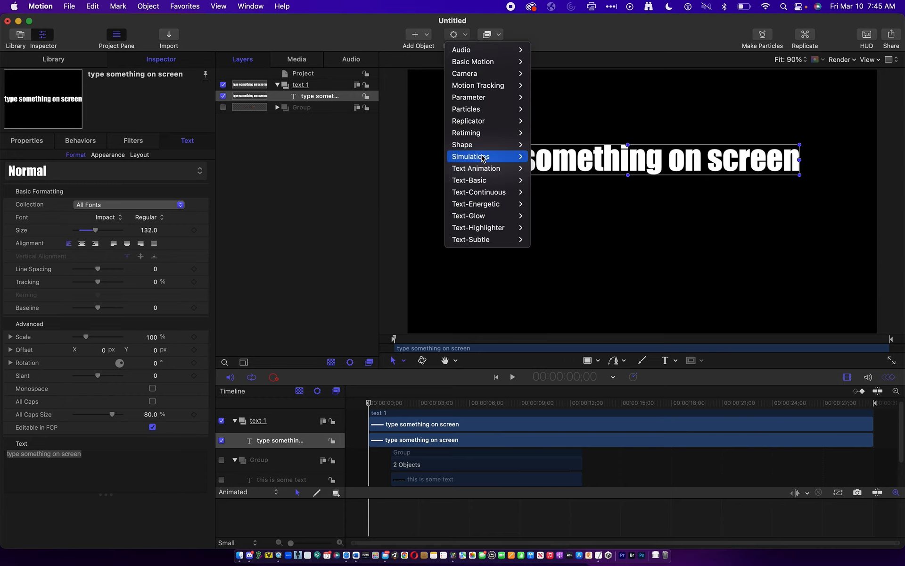
mouse_move(483, 168)
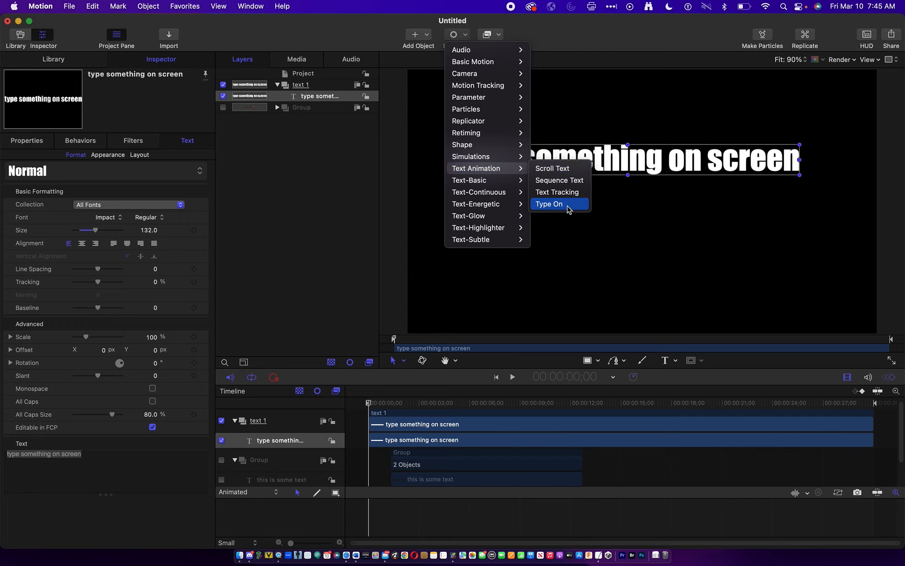
mouse_move(501, 184)
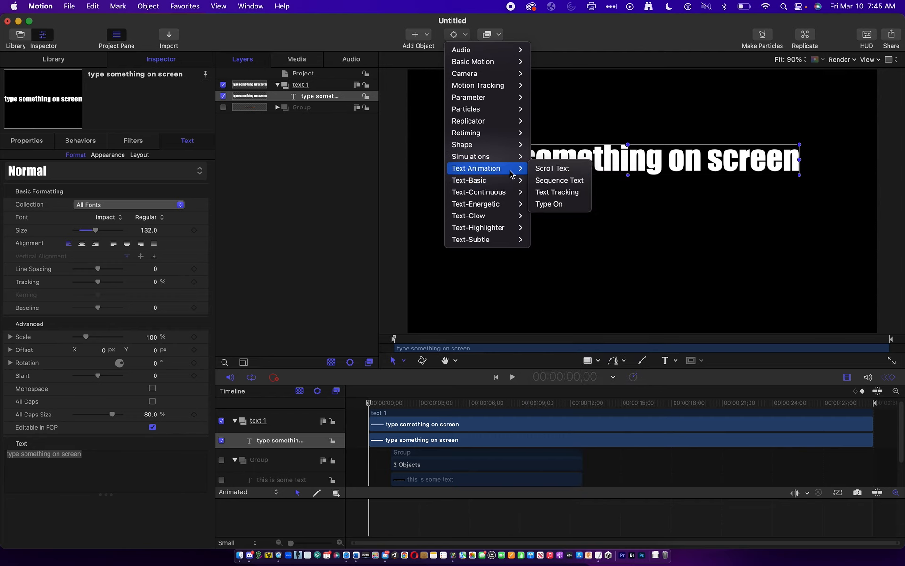
left_click(550, 205)
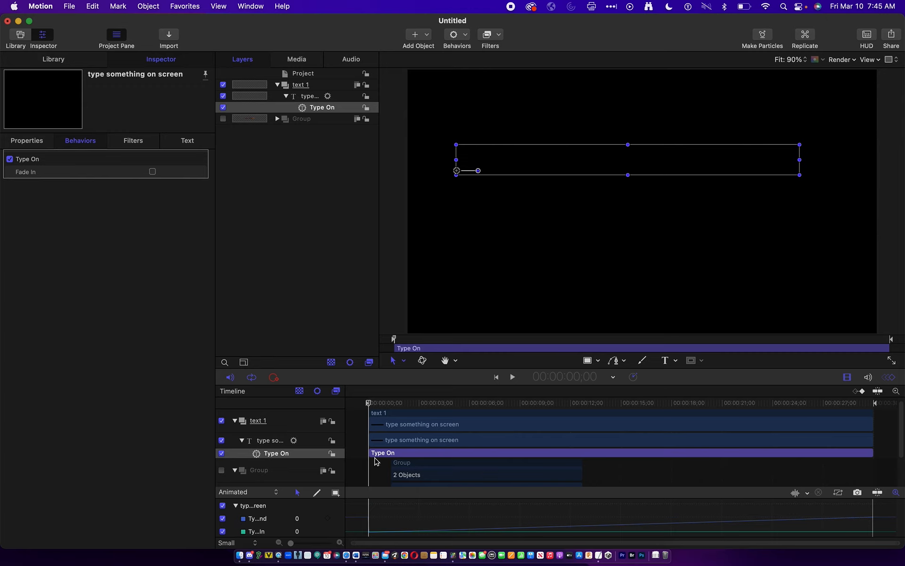
left_click_drag(372, 403, 704, 402)
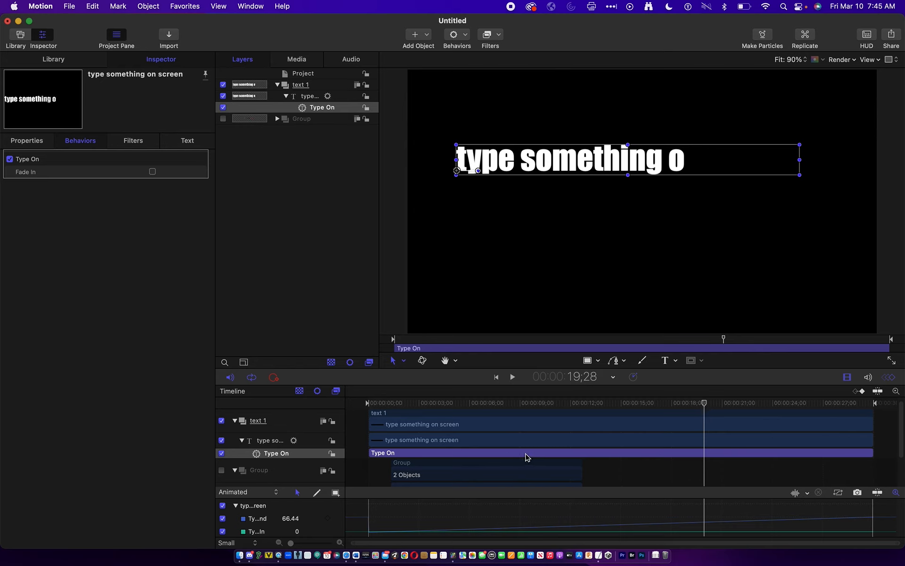
- Preview the typing effect from near the start and trim the Type On behavior to end at 3;27
left_click_drag(725, 406, 408, 414)
key("space")
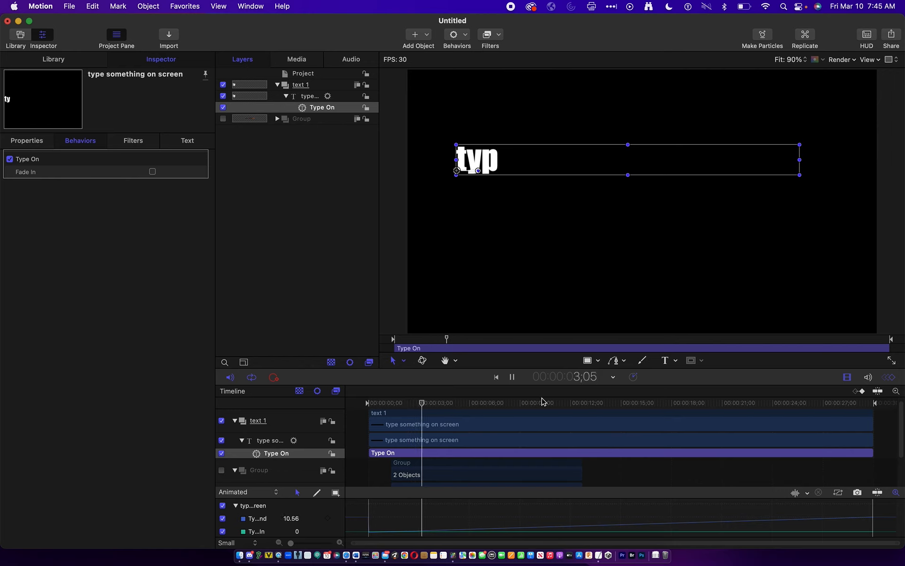
key("space")
left_click_drag(872, 452, 535, 455)
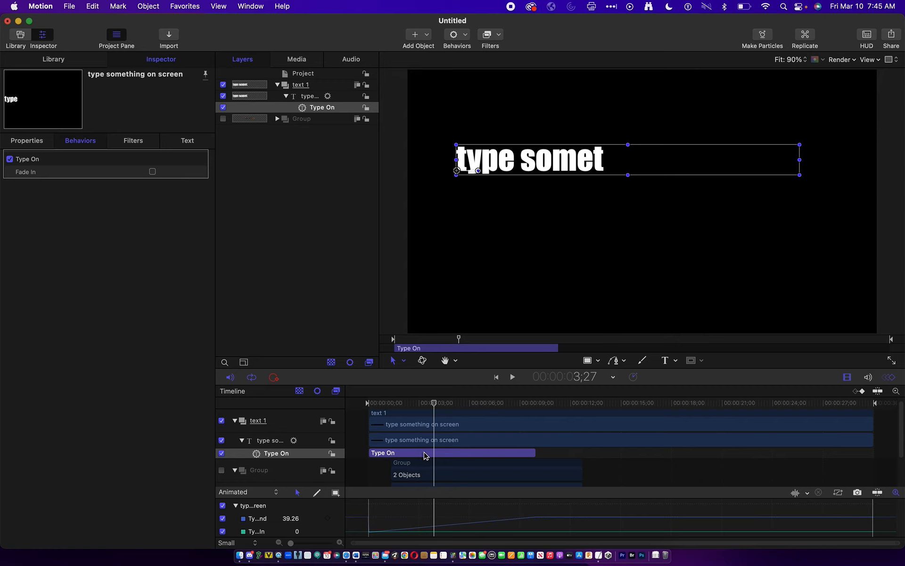
key("o")
- Trim the Type On behavior further so it ends at 1;23, playing the typing effect from the start before and after
left_click_drag(434, 402, 368, 399)
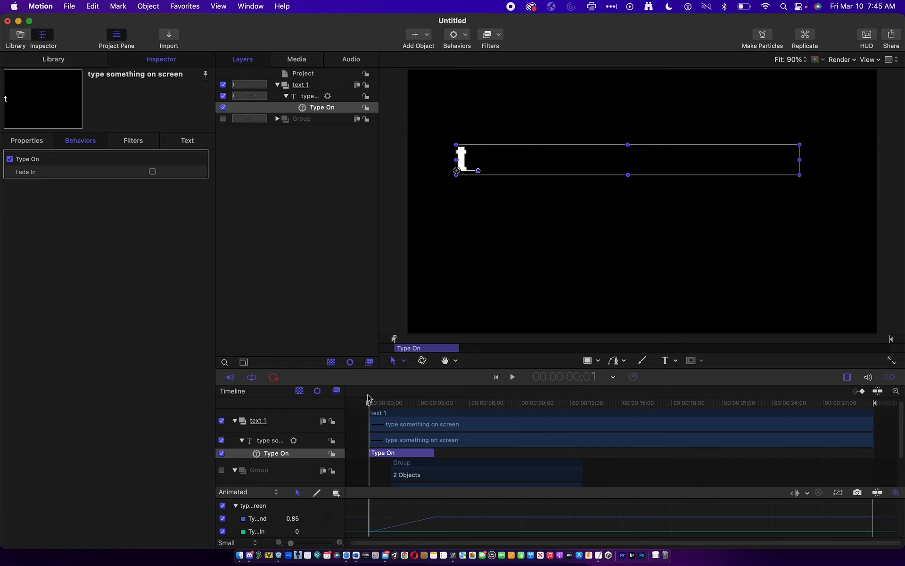
key("space")
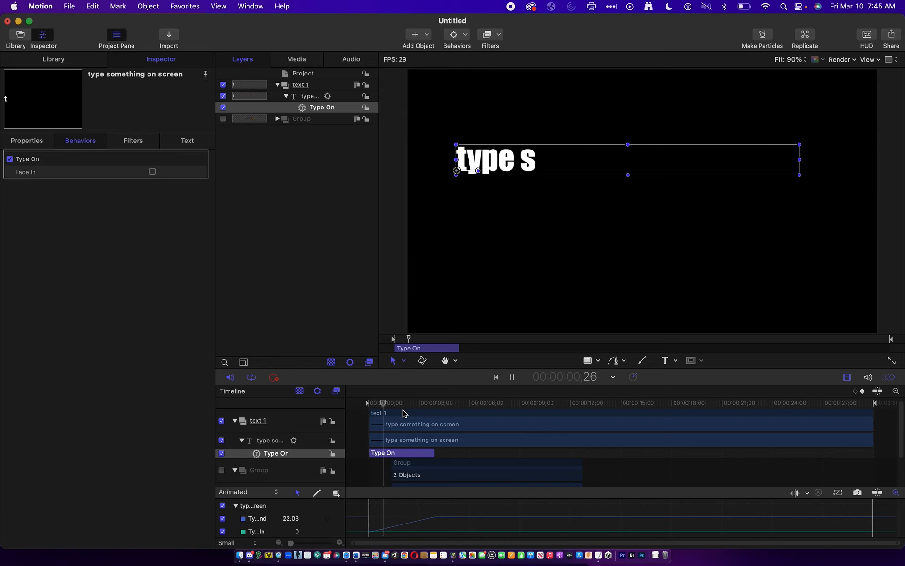
key("space")
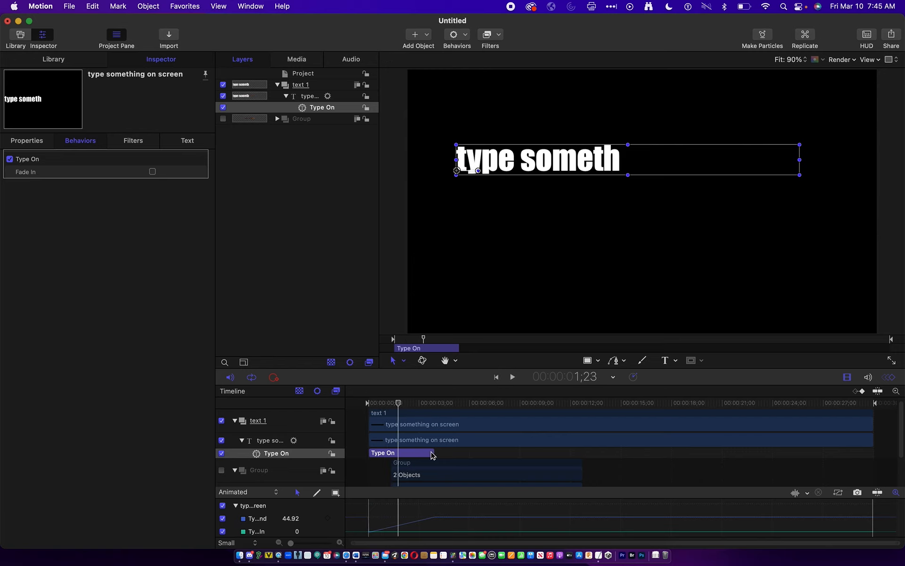
key("o")
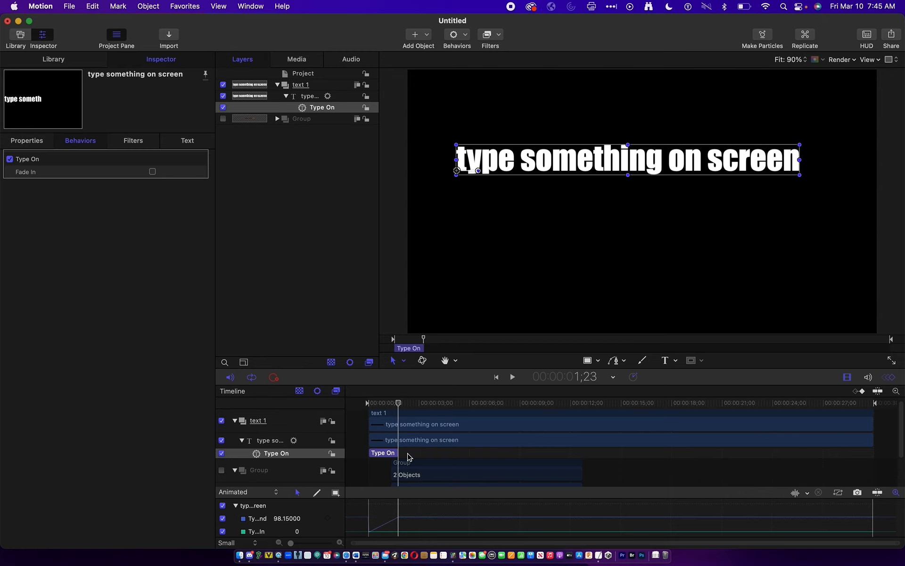
left_click(368, 404)
key("space")
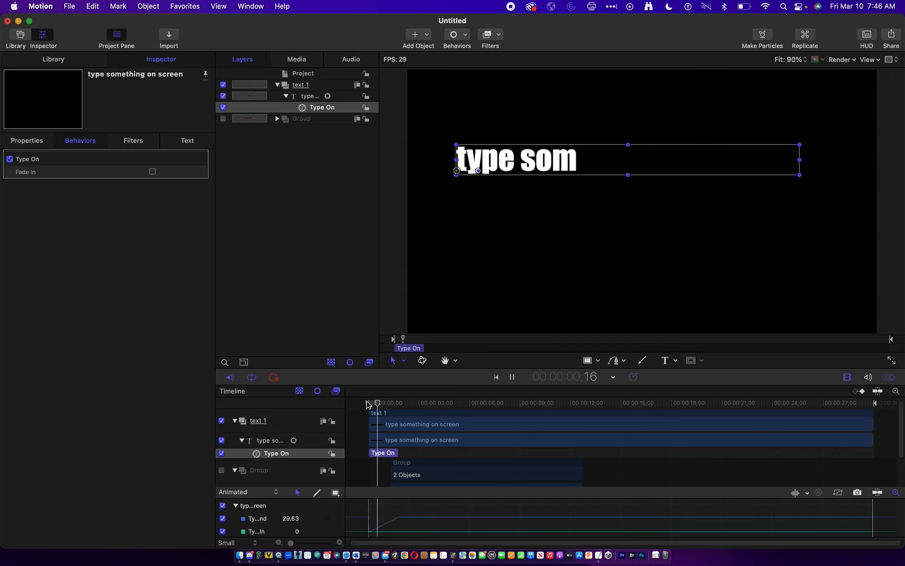
key("space")
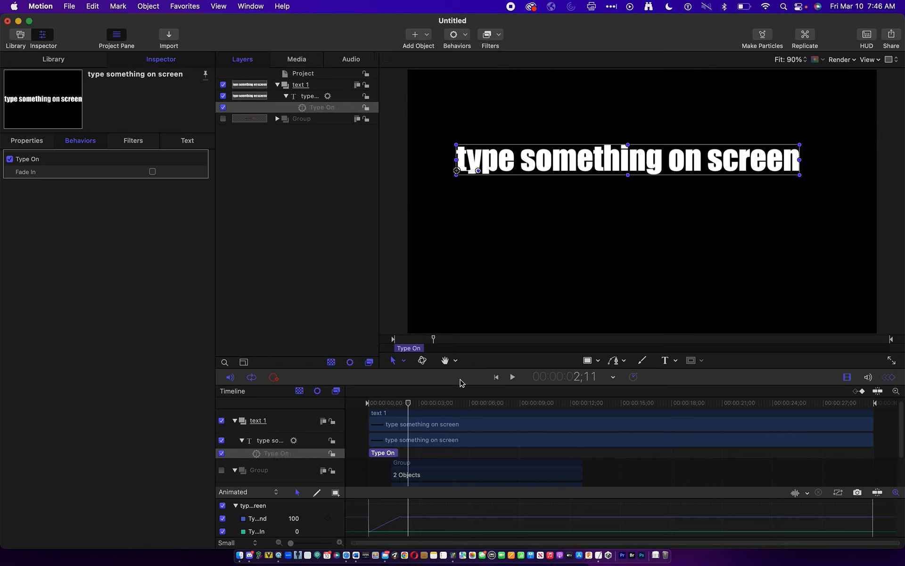
key("space")
key("space")
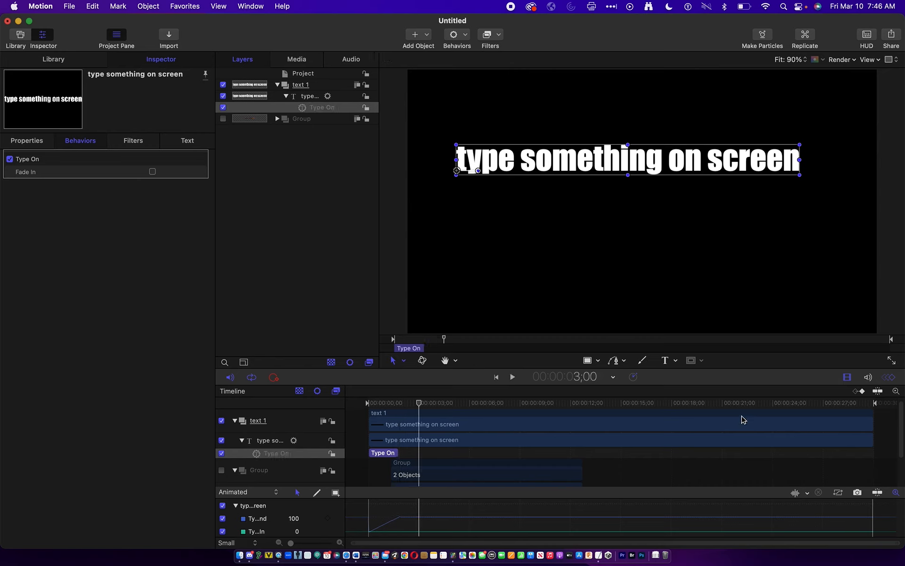
- Trim the "type something on screen" layer in the timeline so it ends at about 5 seconds
left_click(752, 440)
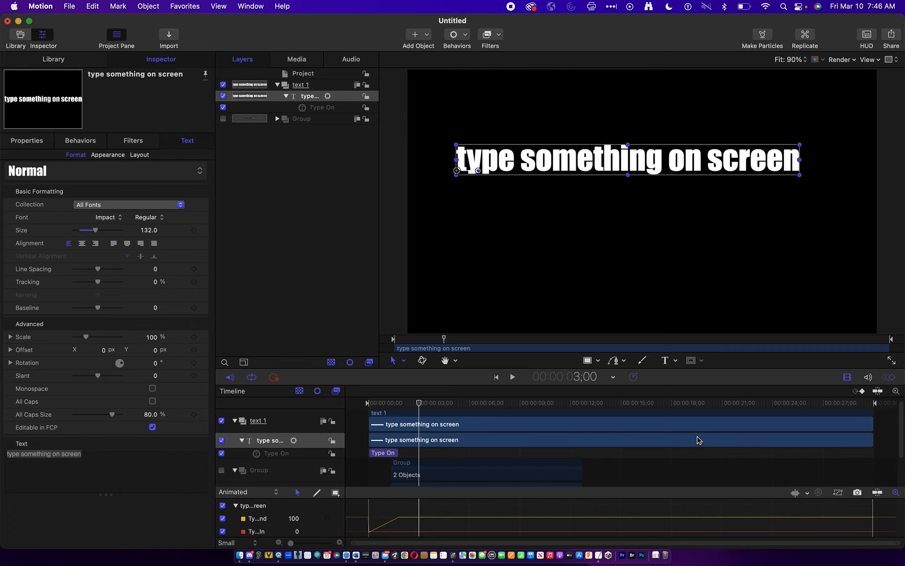
key("o")
left_click_drag(420, 431, 451, 434)
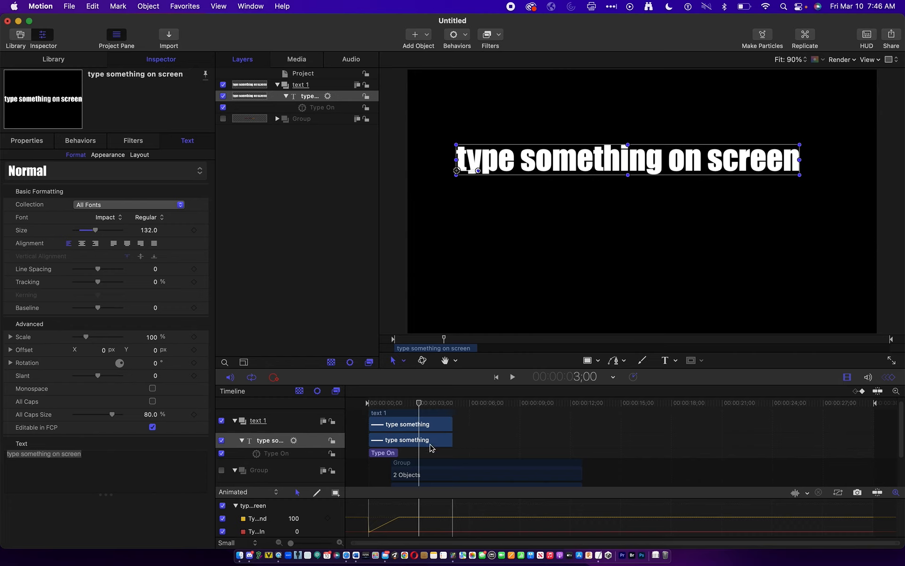
- Apply the Text-Basic Arrange Out behavior to the text layer, align it with the layer's end in the timeline, and play it
left_click(466, 35)
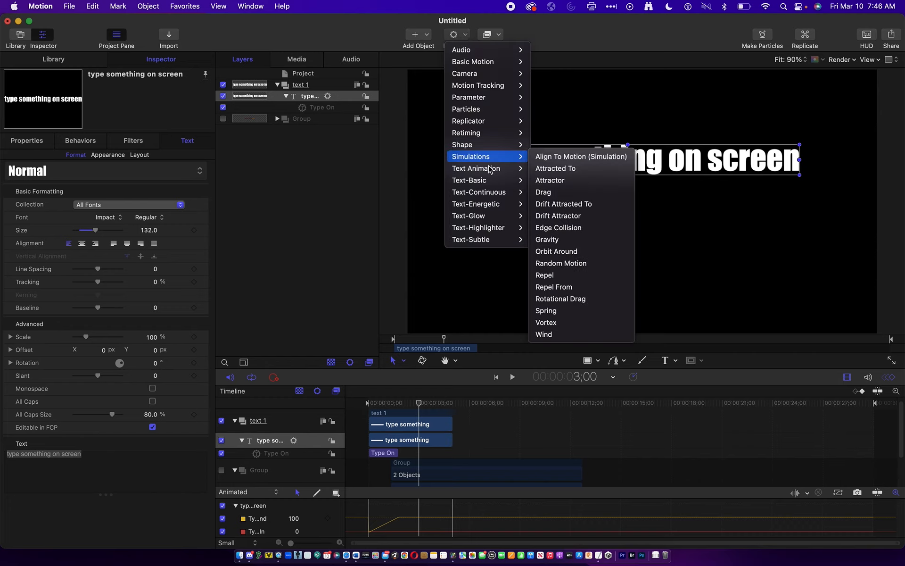
mouse_move(490, 173)
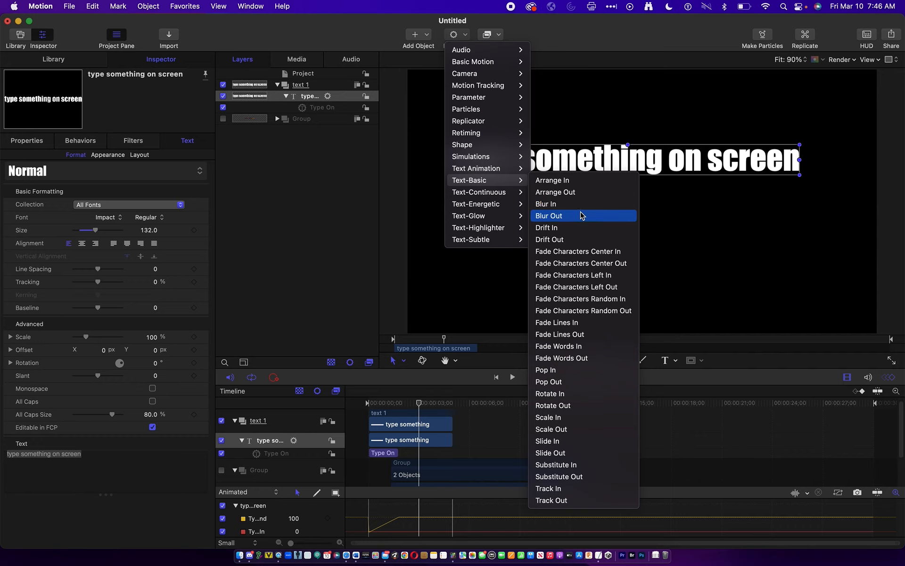
left_click(582, 195)
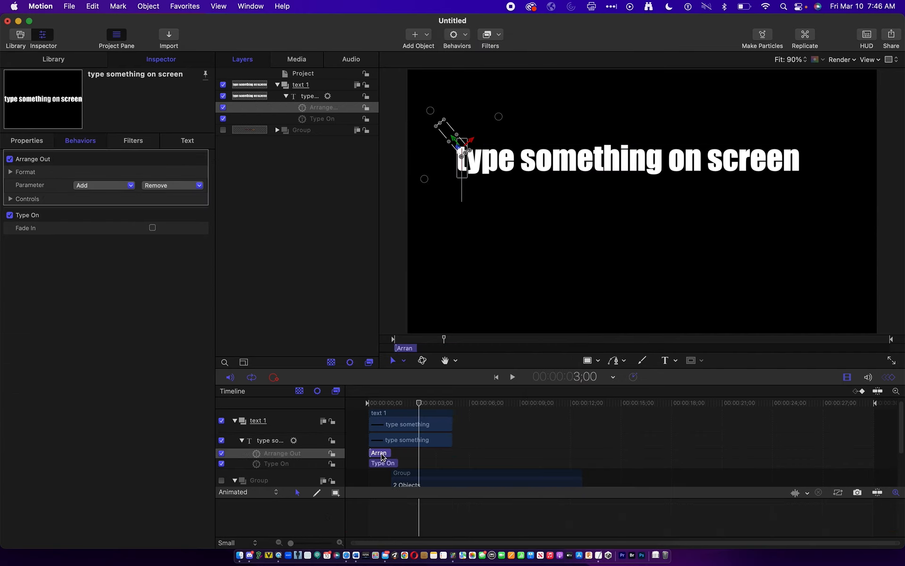
left_click_drag(380, 455, 446, 454)
left_click(427, 403)
key("space")
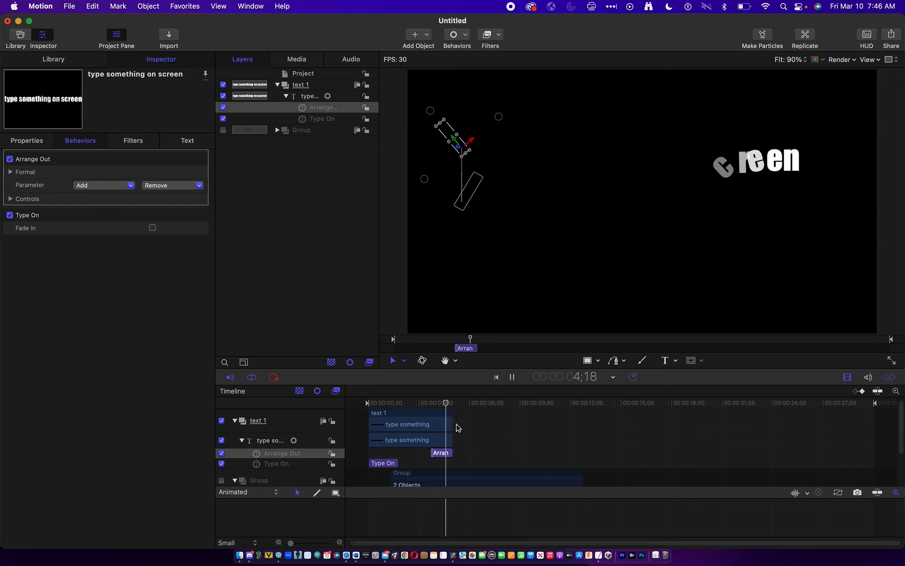
key("space")
- Extend the Arrange Out behavior's start back to about 2.5 seconds and play the slower exit
left_click_drag(433, 455, 410, 446)
left_click(410, 404)
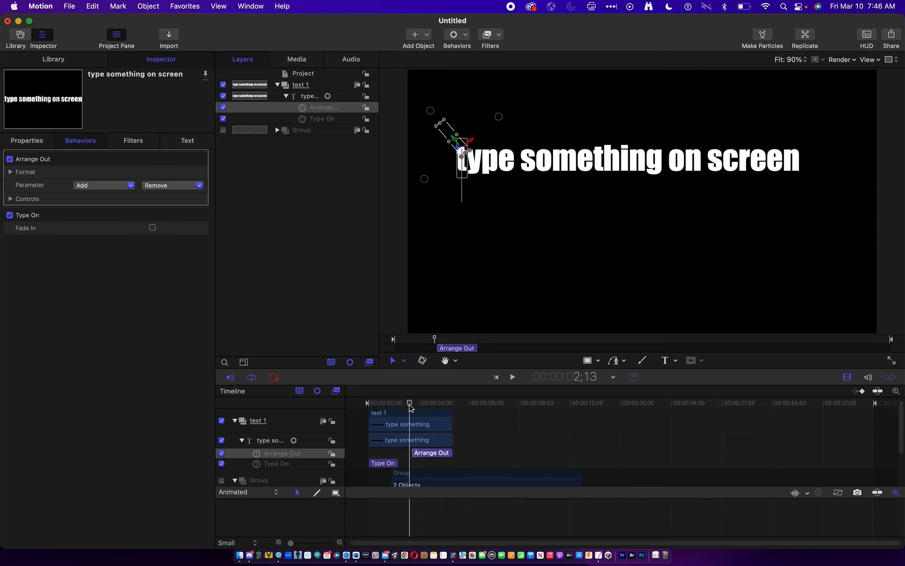
key("space")
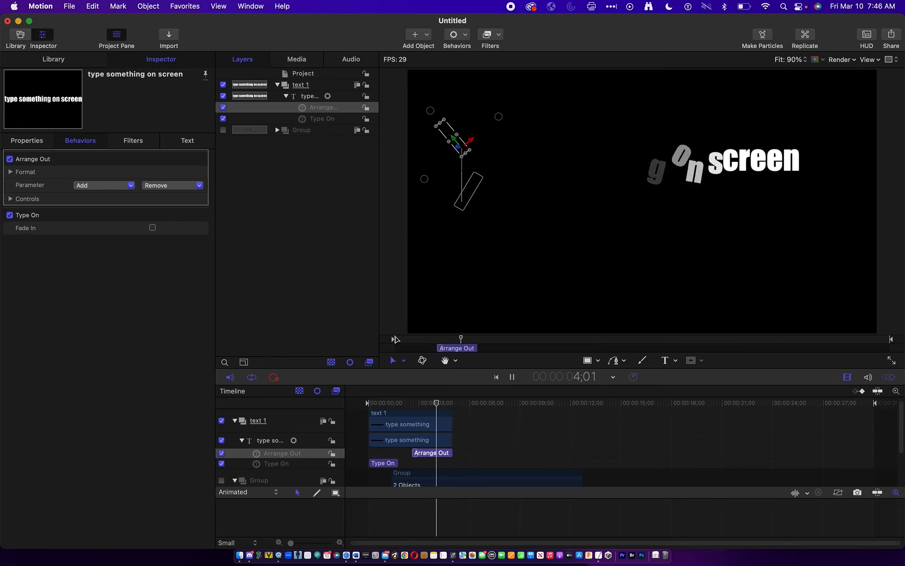
key("space")
- Select the "type something on screen" layer, collapse it in the layers list, and return the playhead to the project's start
left_click(408, 425)
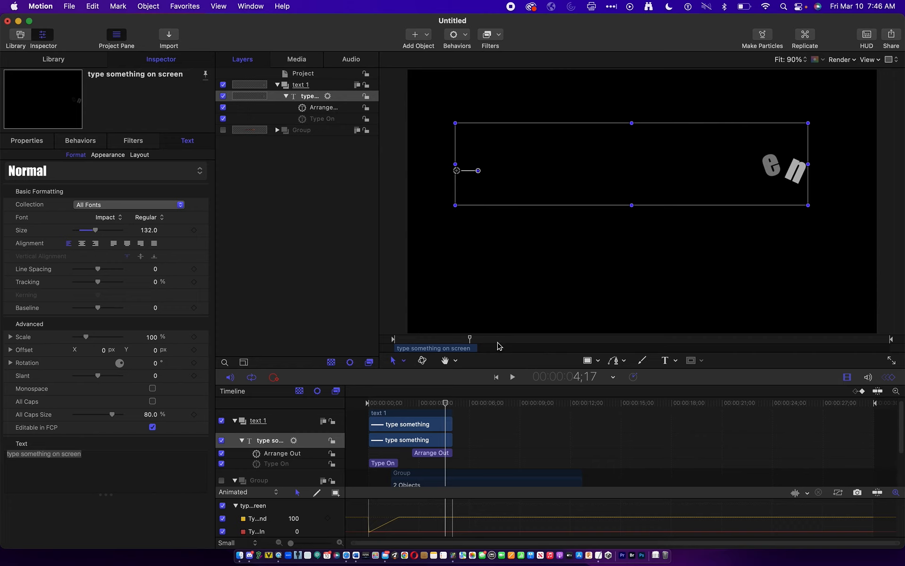
left_click_drag(443, 402, 353, 398)
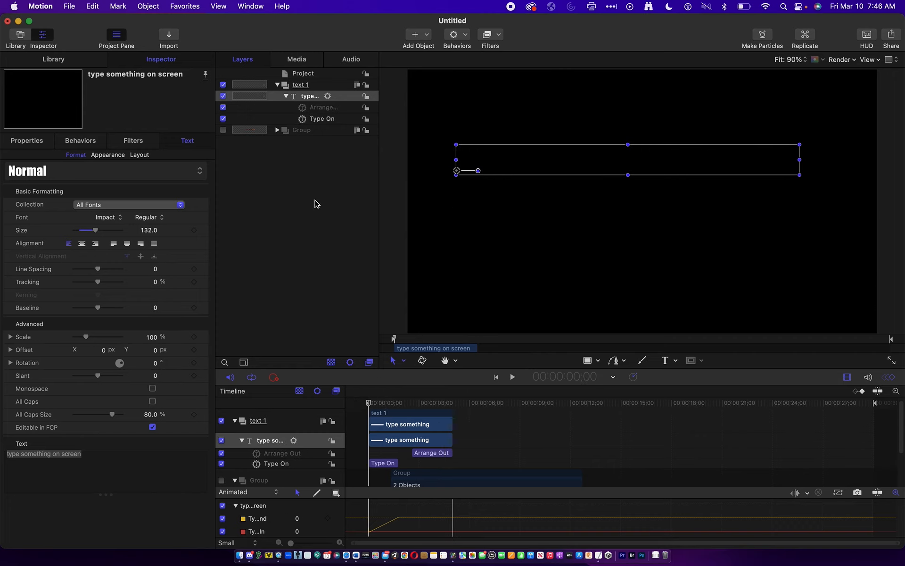
left_click(285, 95)
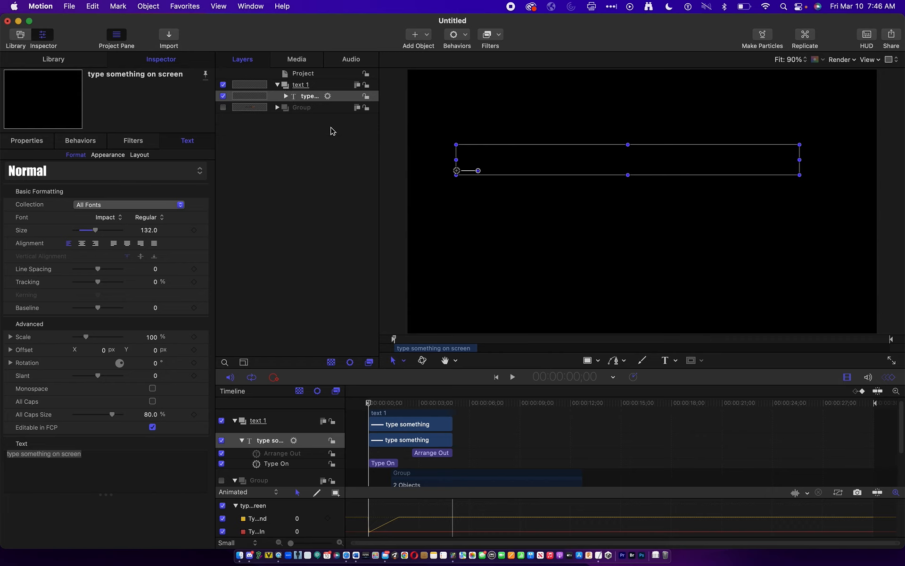
left_click(400, 402)
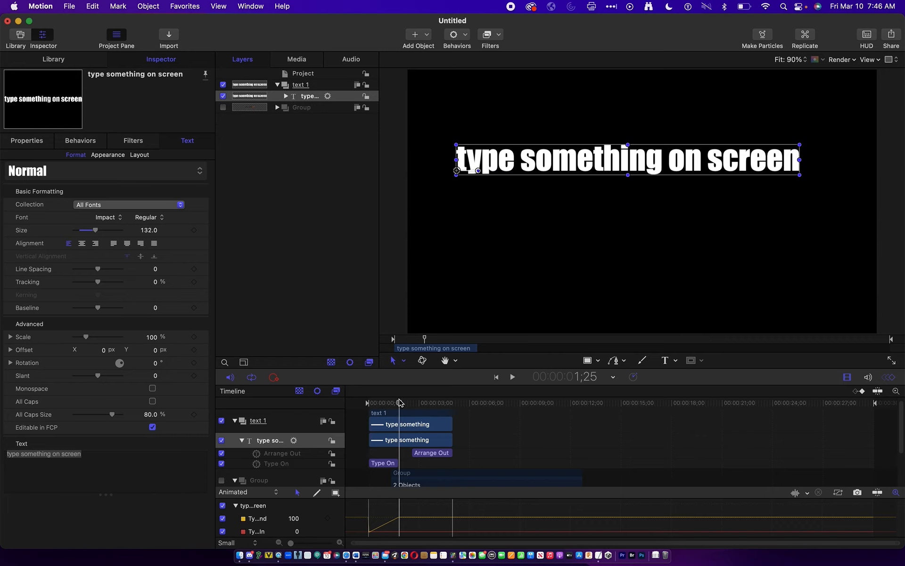
left_click_drag(400, 403, 363, 402)
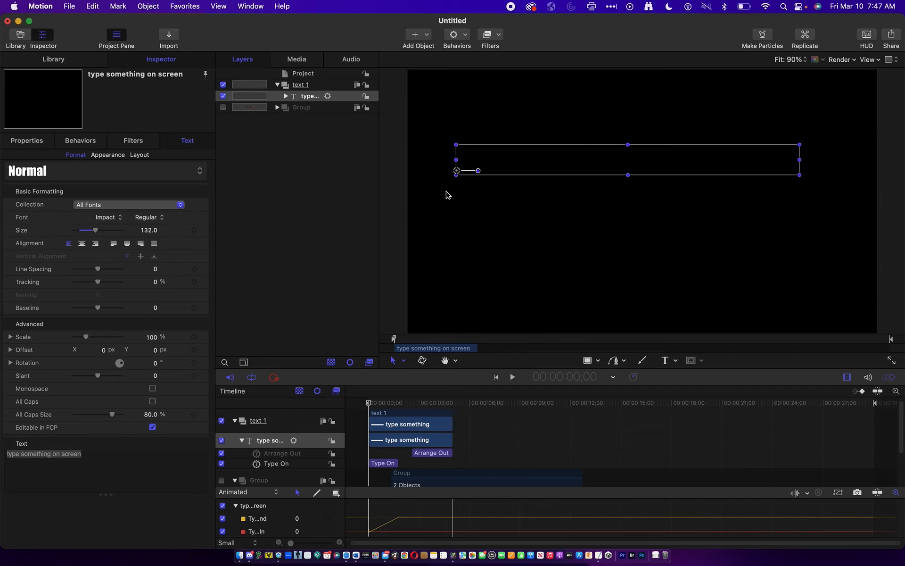
- Draw an open, wave-shaped B-Spline with seven control points rising, dipping and rising again across the canvas
left_click_drag(618, 367, 620, 391)
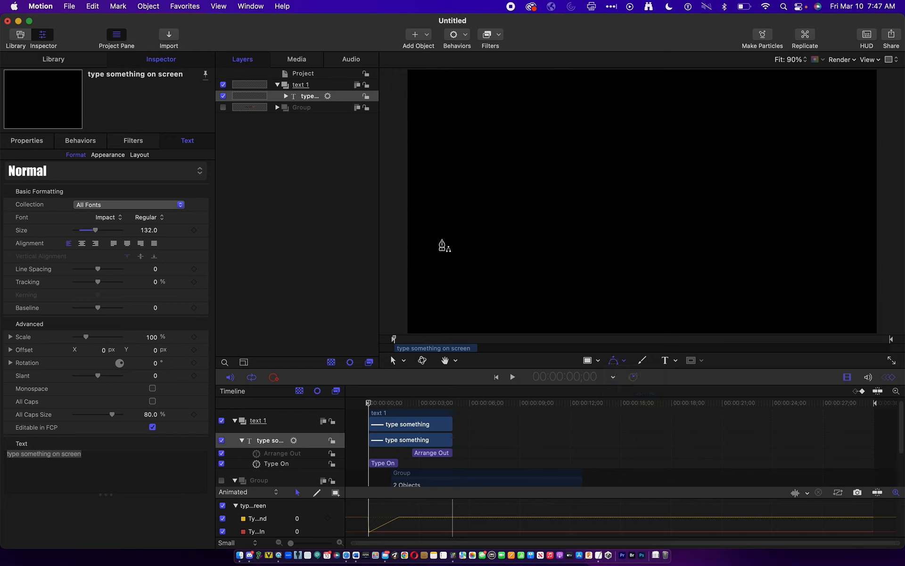
left_click(444, 293)
left_click(502, 188)
left_click(619, 163)
left_click(701, 251)
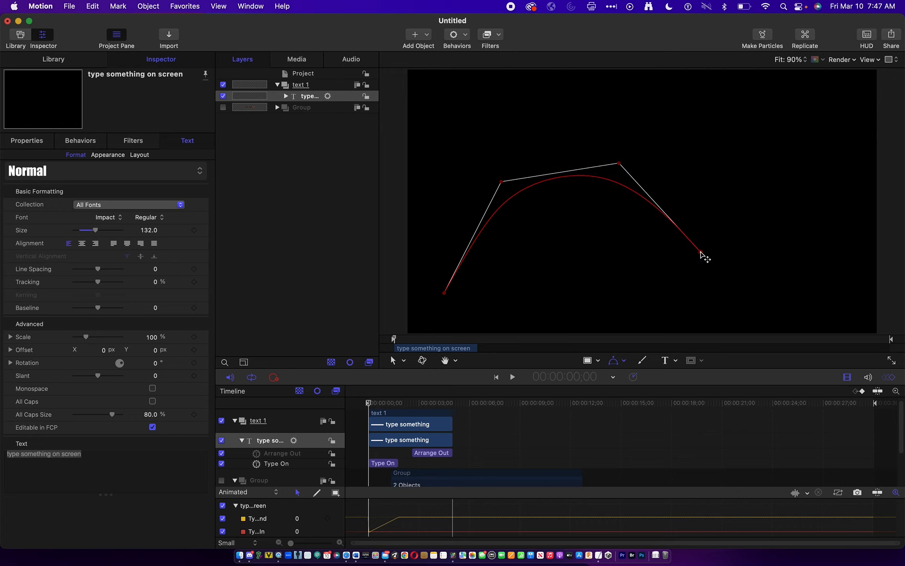
left_click(782, 278)
left_click(841, 206)
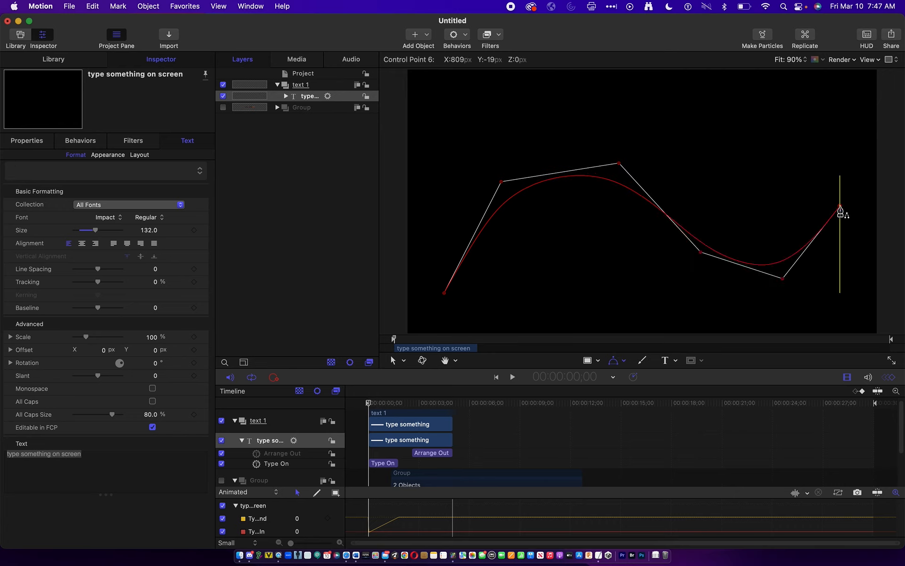
left_click(852, 134)
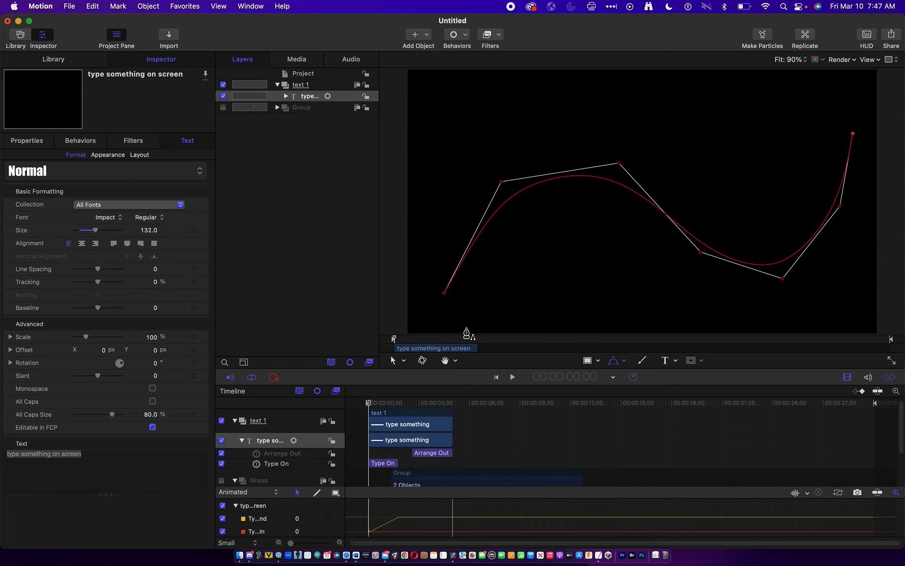
key("Return")
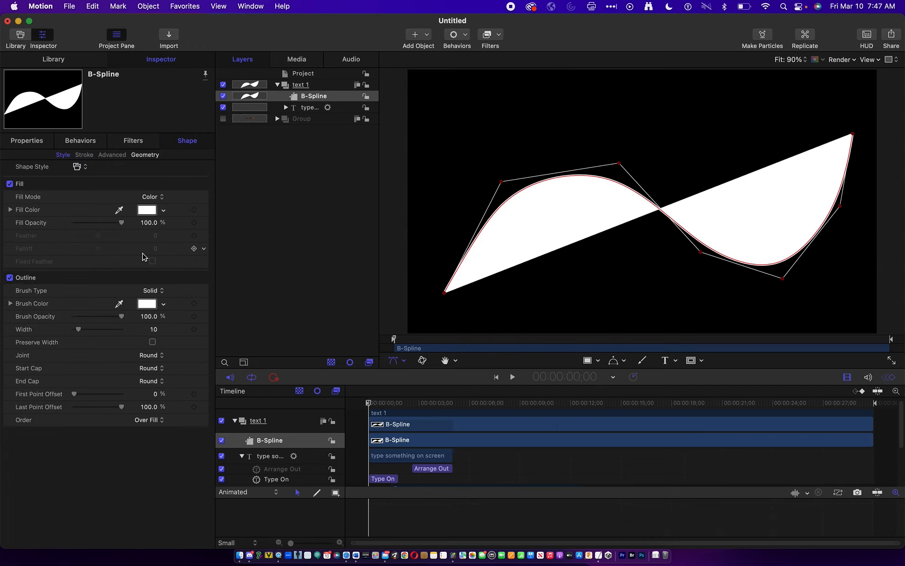
- Turn off the B-Spline's fill to leave only its outline, and move the curve slightly down on the canvas
left_click(9, 184)
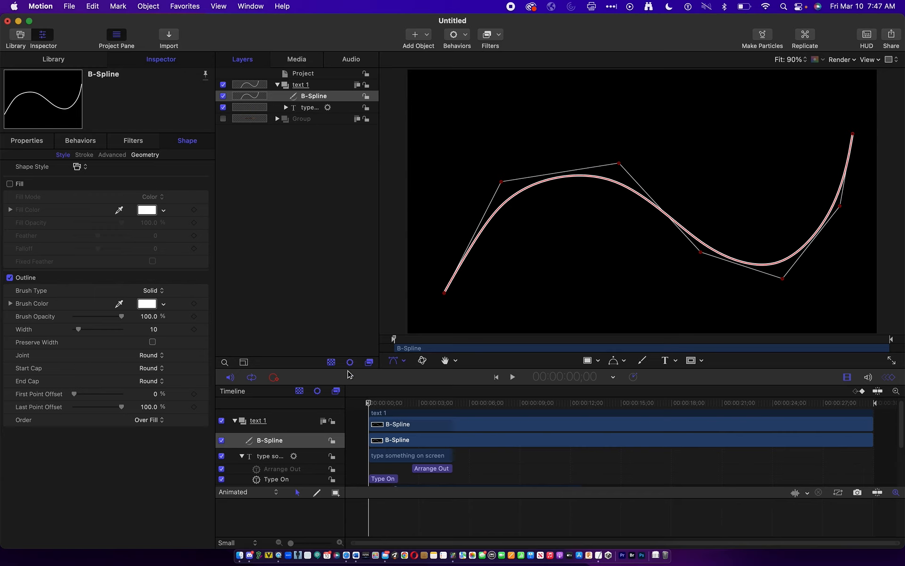
left_click(399, 363)
left_click(384, 375)
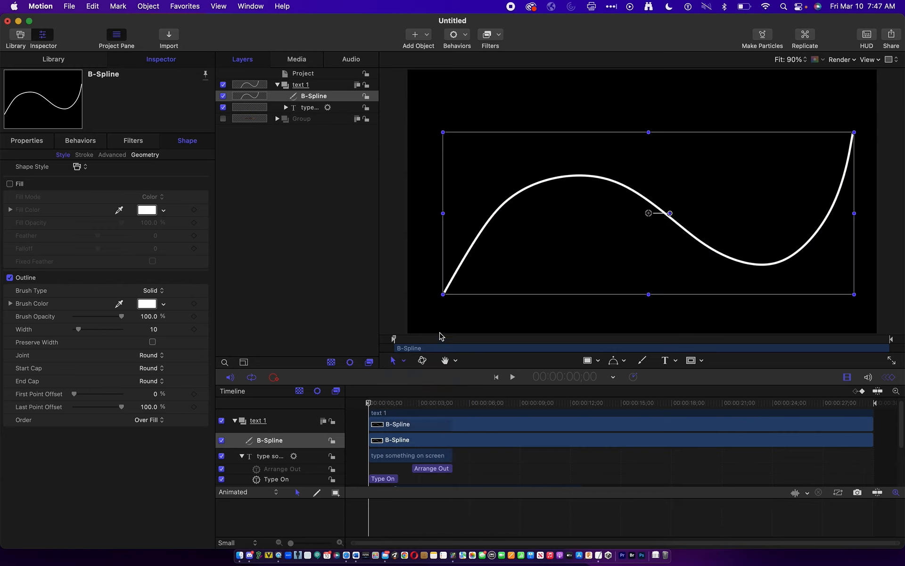
left_click(461, 273)
mouse_move(459, 273)
left_mouse_down()
mouse_move(449, 302)
mouse_move(452, 236)
mouse_move(451, 299)
mouse_move(455, 293)
left_mouse_up()
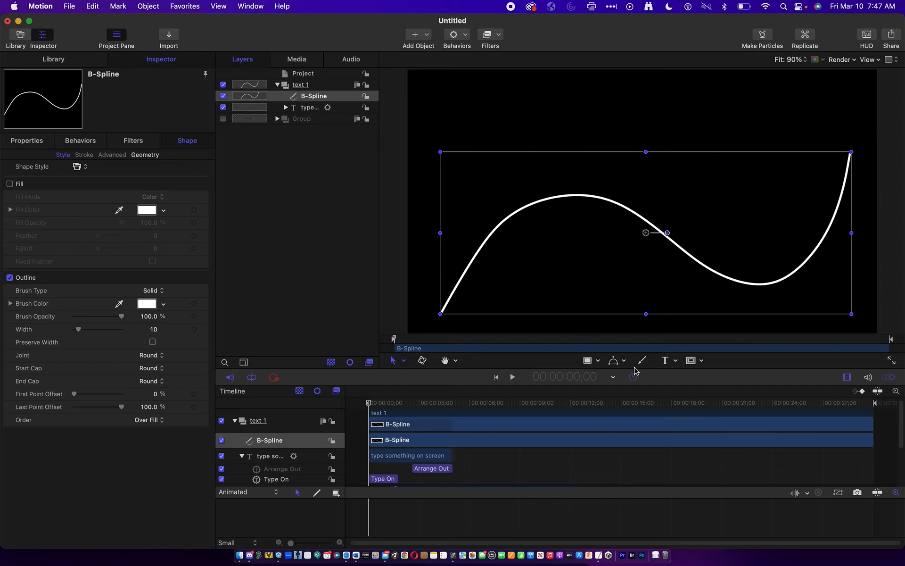
- Add the text "some text on a curve" above the curve and shift it slightly down and right
left_click(669, 362)
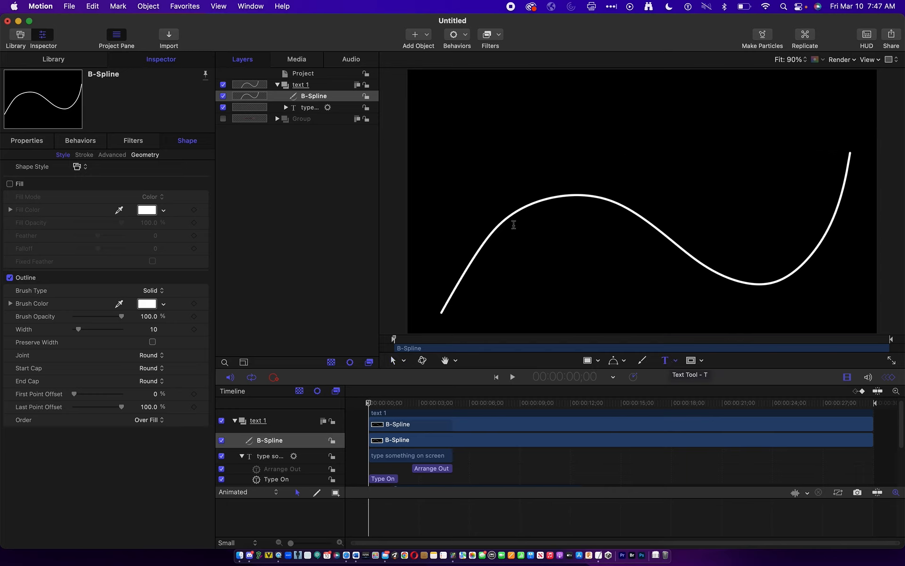
left_click(445, 137)
type("some text o")
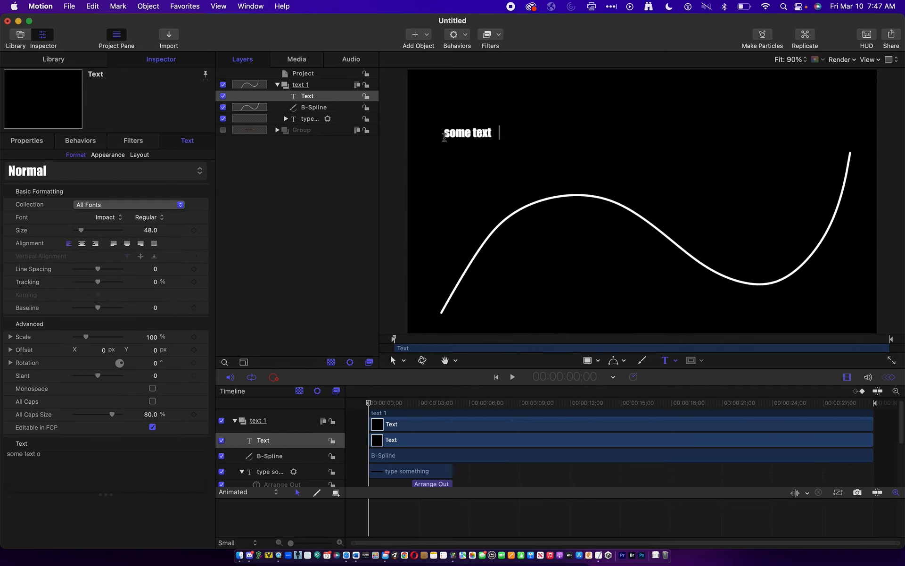
type("n a curve")
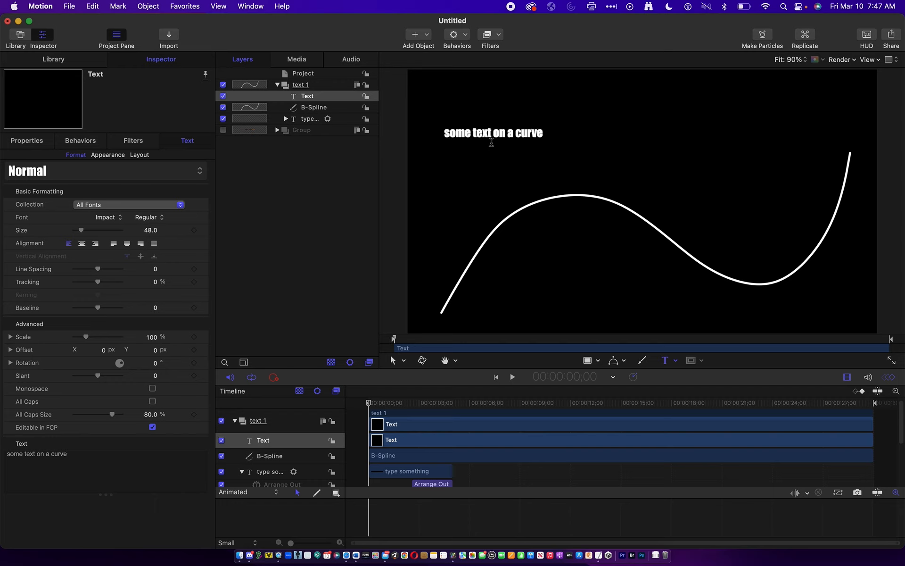
left_click(393, 360)
left_click_drag(500, 140, 519, 156)
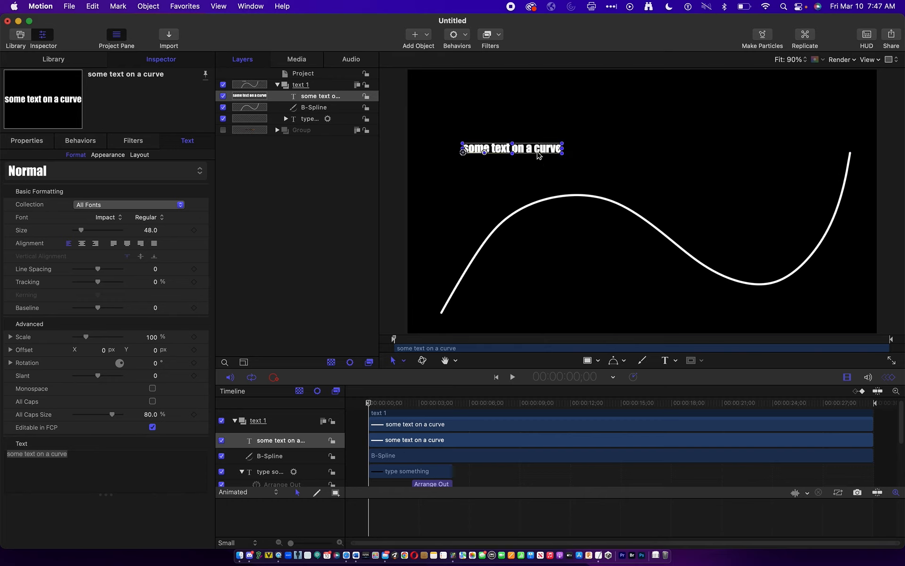
left_click(464, 38)
mouse_move(481, 181)
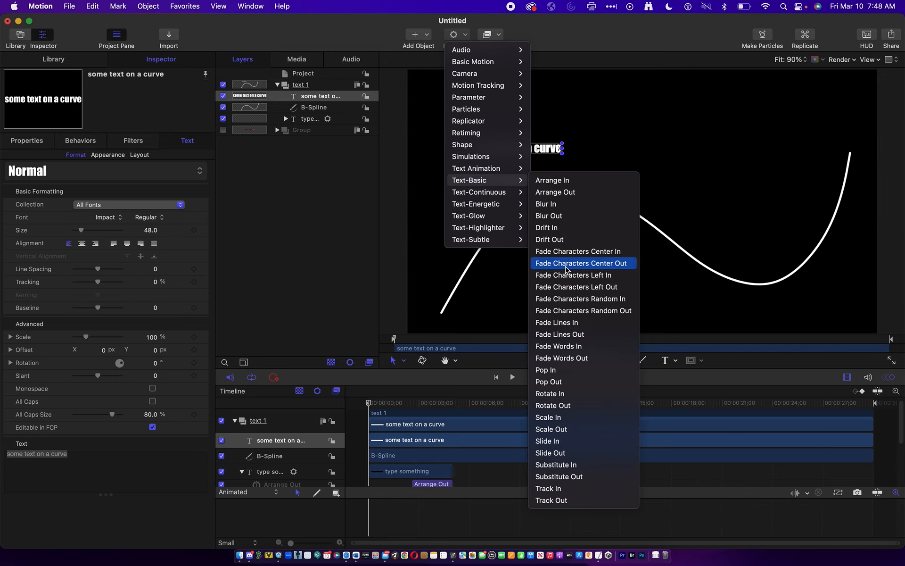
left_click(479, 262)
right_click(546, 151)
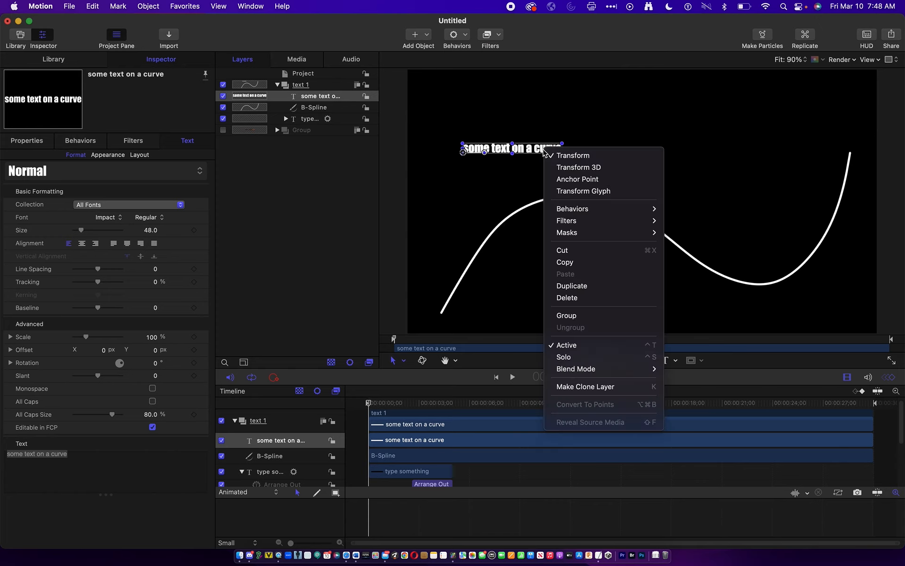
left_click(528, 139)
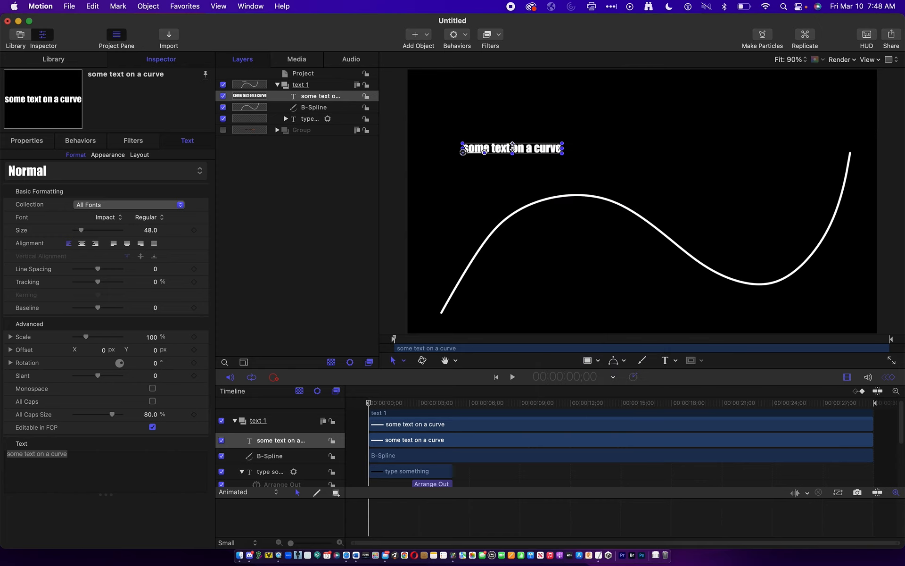
- Try the Vertical direction in the curve text's layout settings and return it to Horizontal
left_click(140, 155)
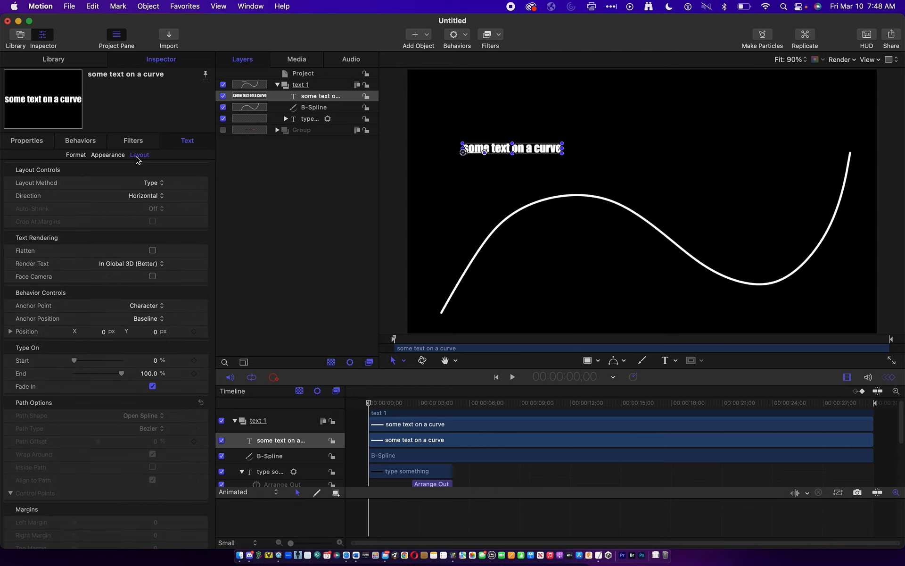
left_click(154, 185)
left_click(152, 185)
left_click(149, 195)
left_click(145, 209)
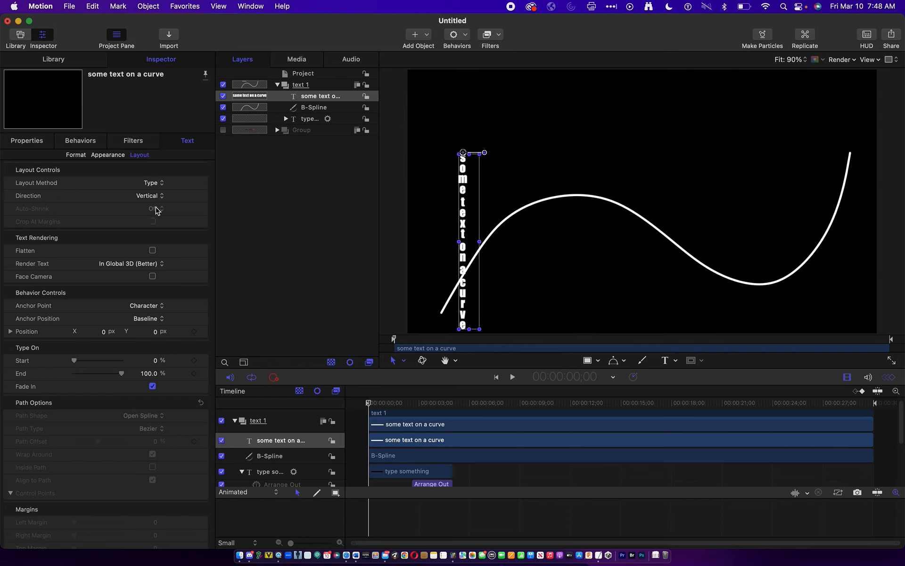
left_click(159, 199)
left_click(160, 186)
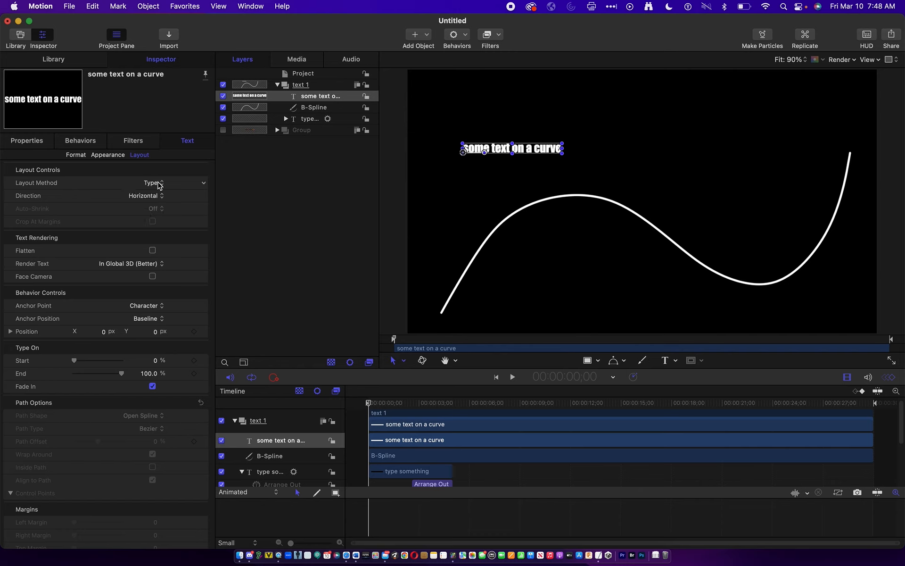
- Set the text's layout method to Path with a Geometry path shape, using the B-Spline as its shape source
left_click(159, 184)
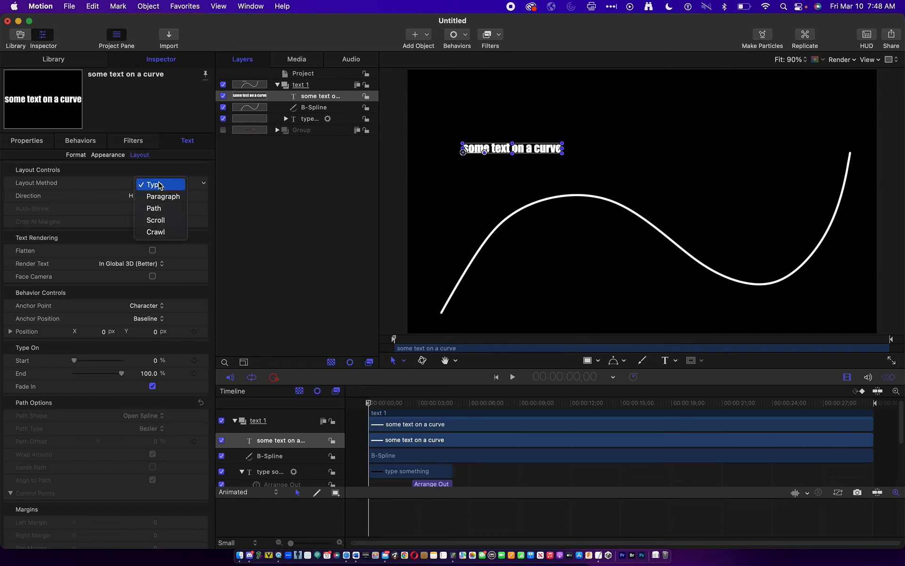
left_click(161, 215)
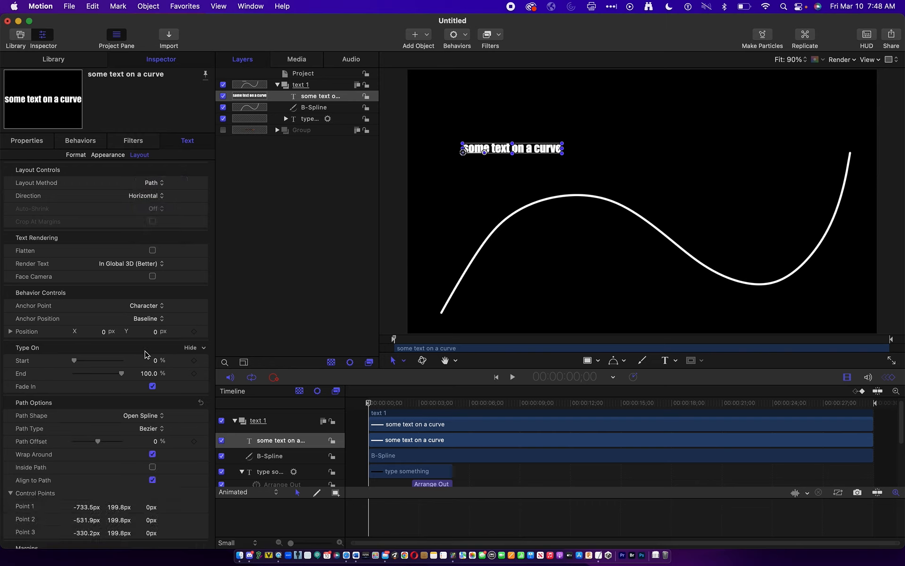
scroll(144, 443, "down", 2)
scroll(144, 444, "down", 2)
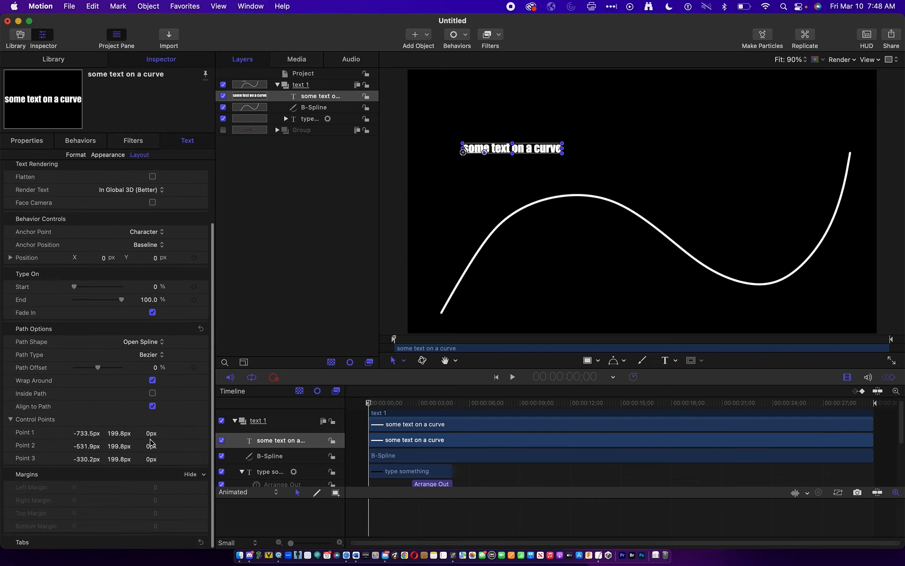
left_click(149, 348)
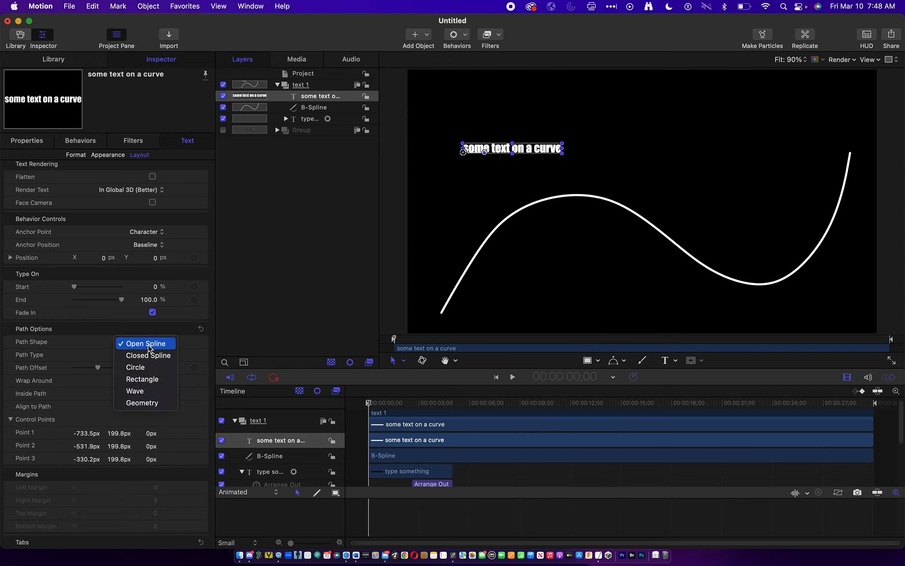
left_click(142, 403)
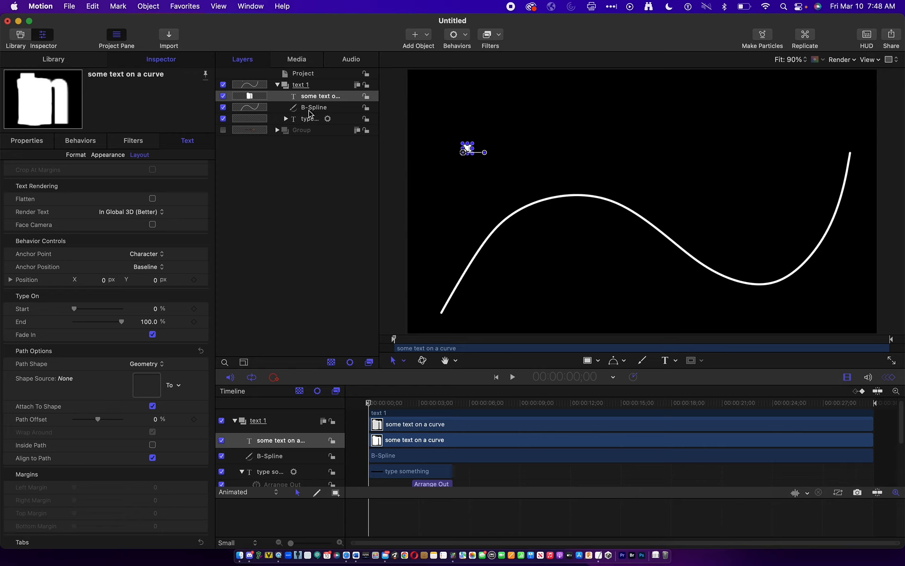
left_click_drag(314, 110, 149, 393)
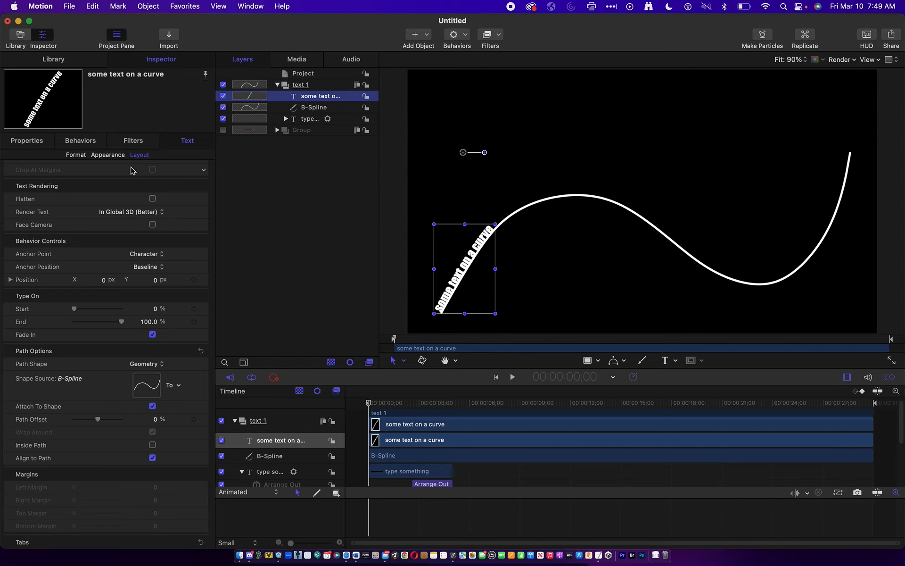
- Enlarge the text on the curve to size 157 in its format settings
left_click(113, 156)
left_click(76, 155)
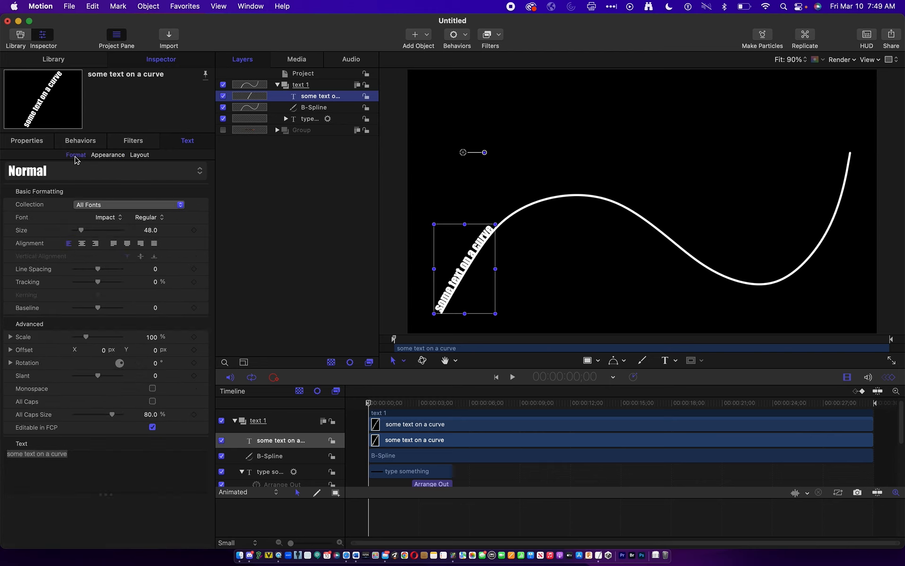
left_click_drag(150, 230, 201, 230)
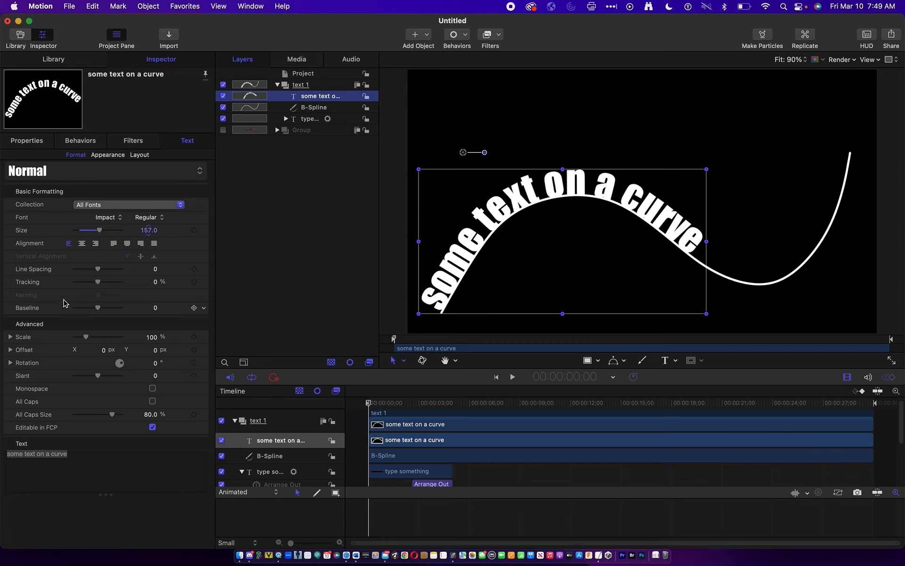
- Set the curve text's All Caps Size to 77.57% and its X offset to 147 px
left_click(105, 158)
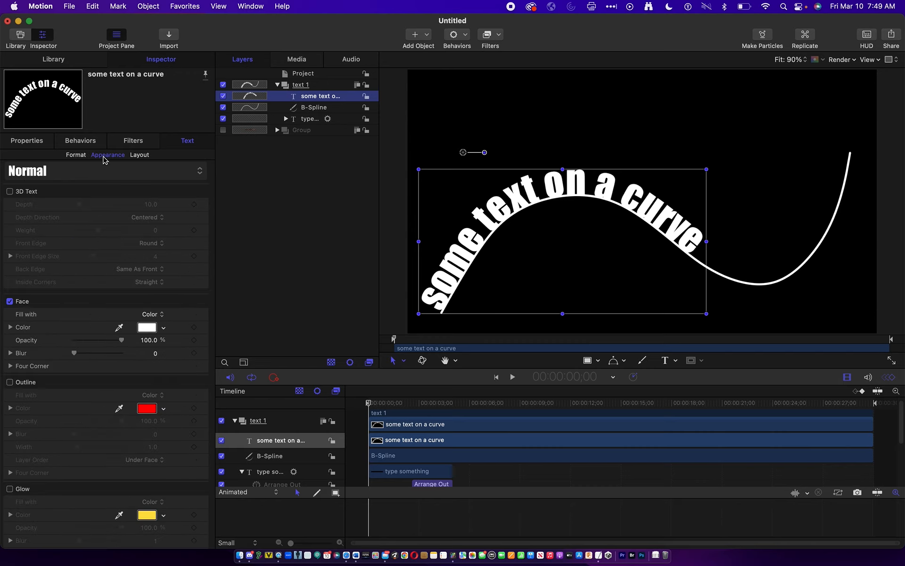
left_click(75, 157)
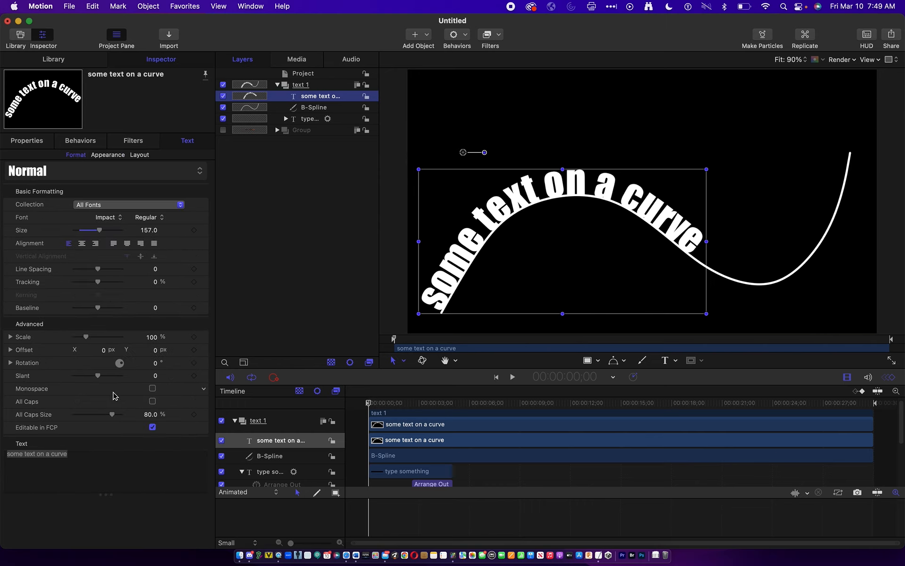
left_click_drag(112, 414, 112, 418)
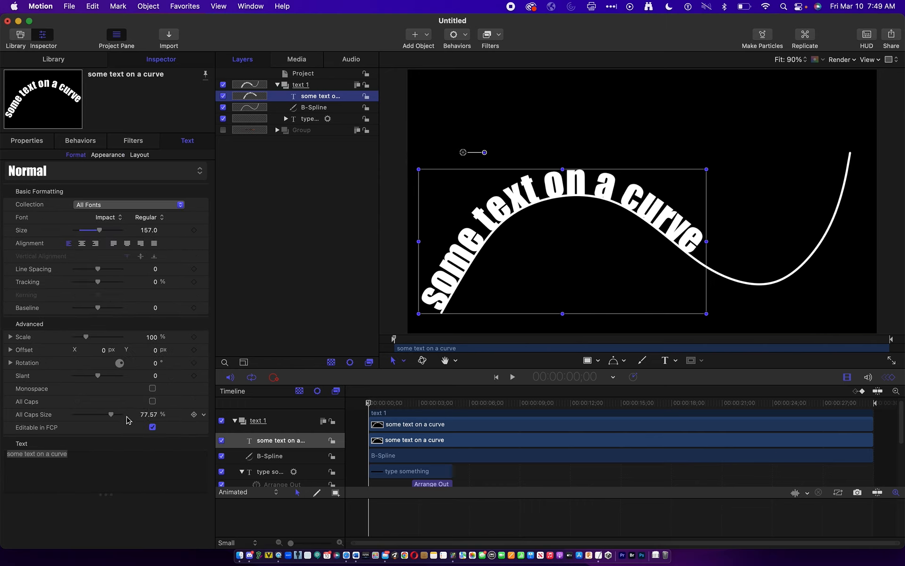
left_click(11, 350)
left_click(155, 364)
left_click_drag(154, 363, 93, 366)
left_click(11, 349)
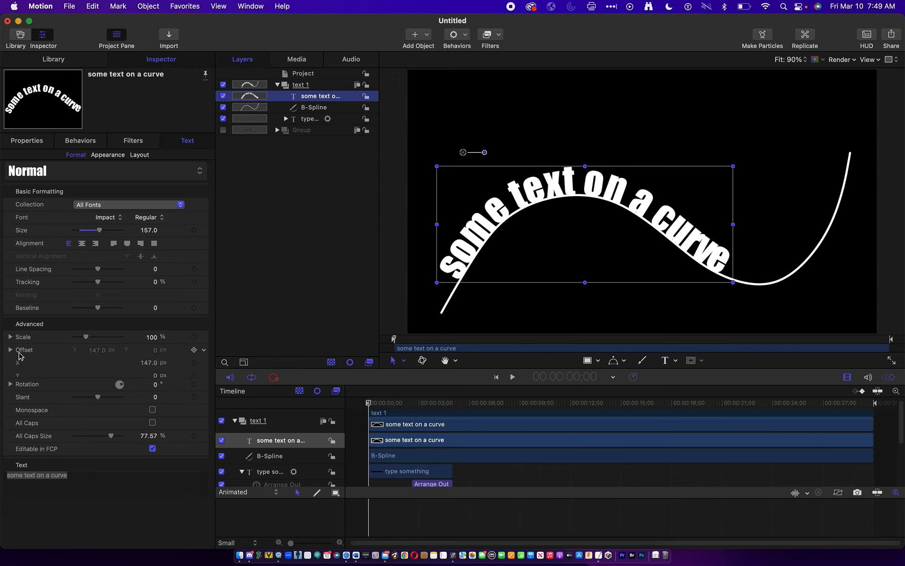
- Scale the curve text to 117% and set its tracking to 23.22%
left_click(10, 337)
mouse_move(90, 337)
left_mouse_down()
mouse_move(115, 339)
mouse_move(87, 337)
left_mouse_up()
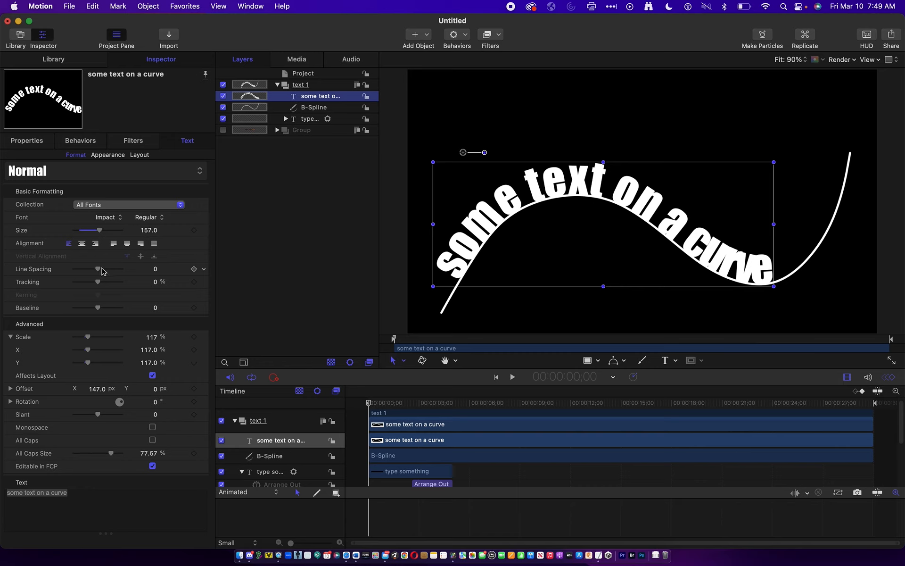
left_click_drag(98, 282, 105, 284)
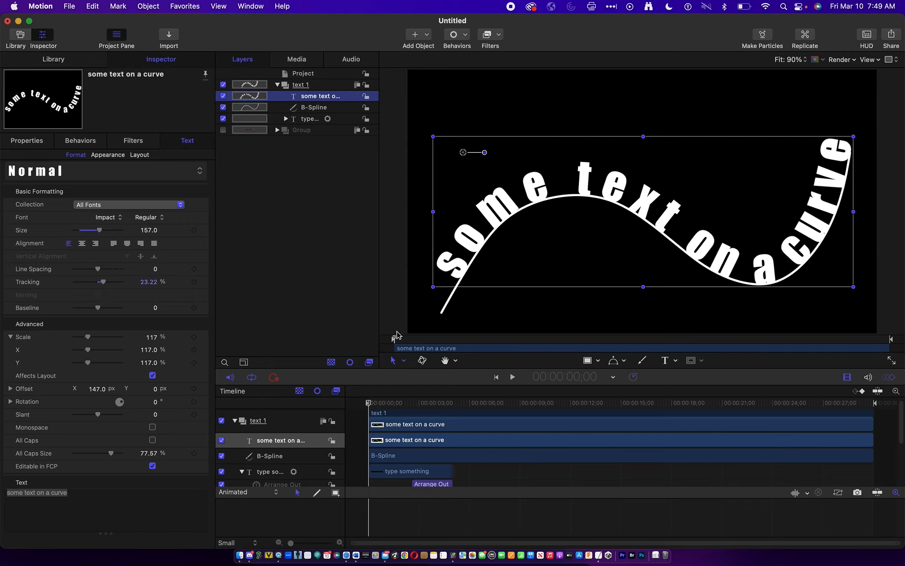
- Add an extra space before "text", "a" and "on" in the curve text, and reduce its size to 142
double_click(567, 183)
left_click(567, 182)
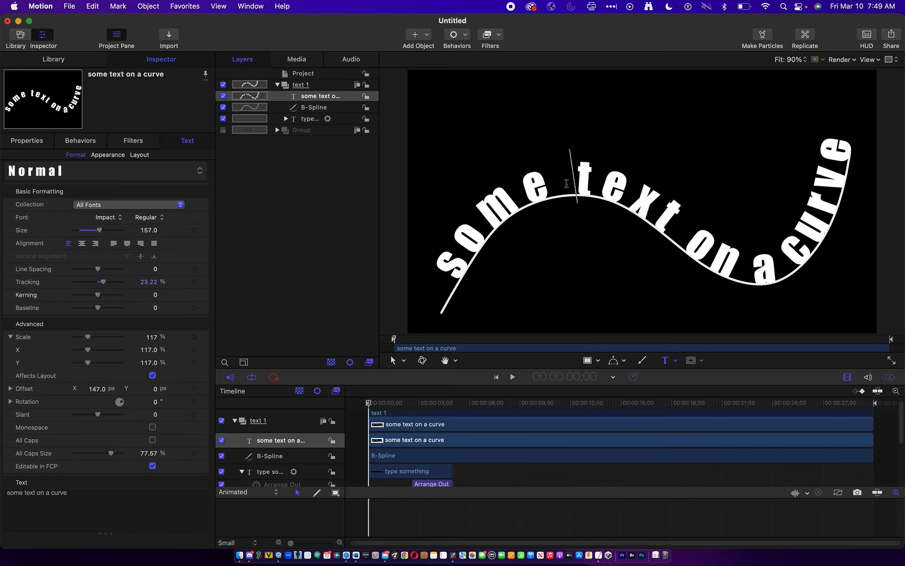
left_click(765, 272)
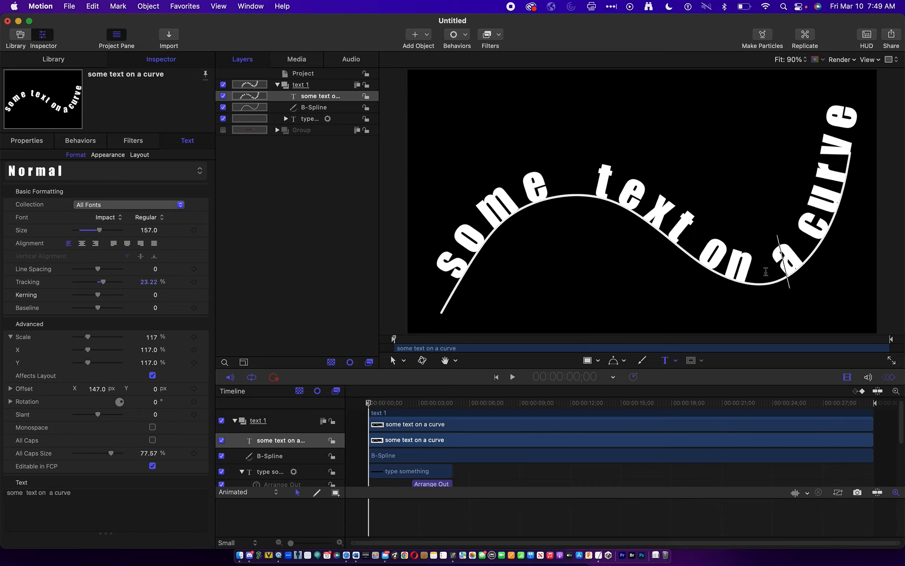
left_click(703, 255)
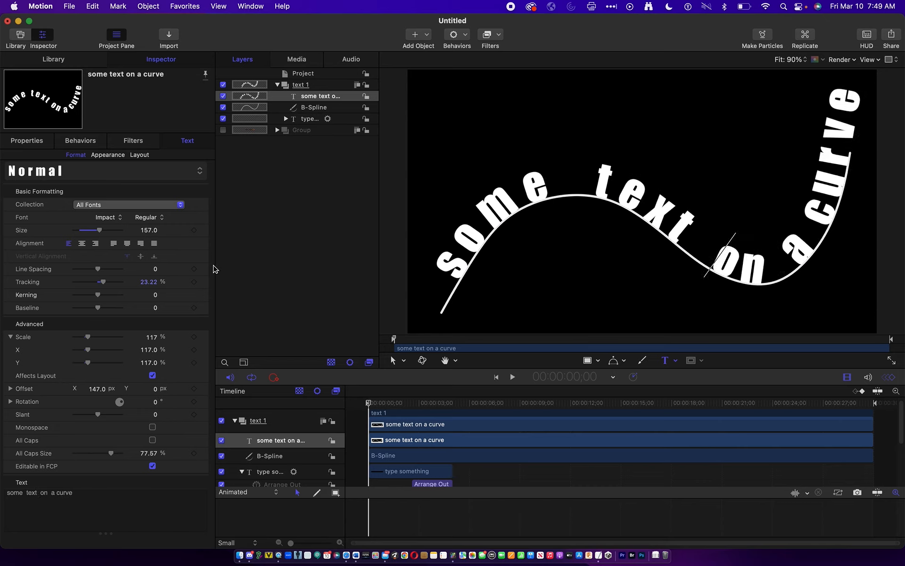
left_click_drag(100, 231, 100, 232)
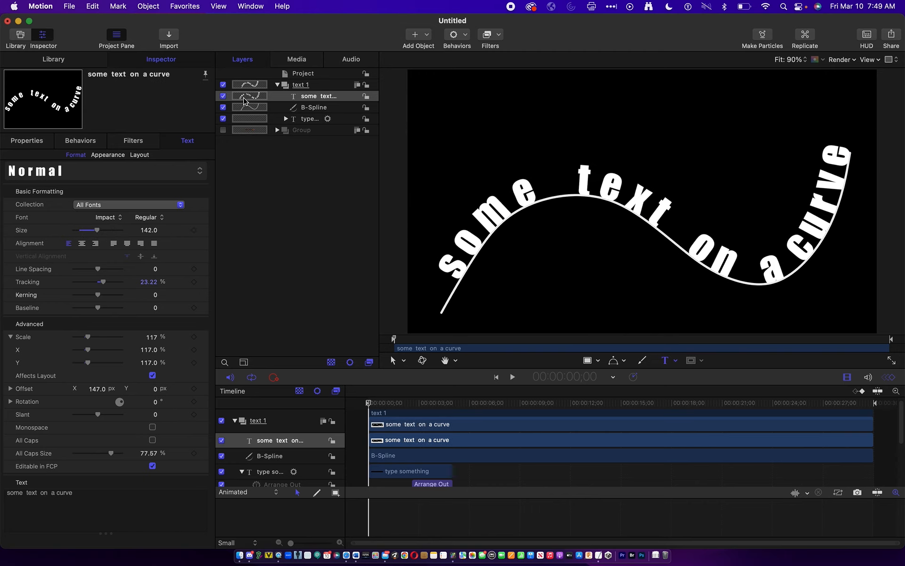
- Hide the B-Spline layer and deselect the curve text
left_click(223, 108)
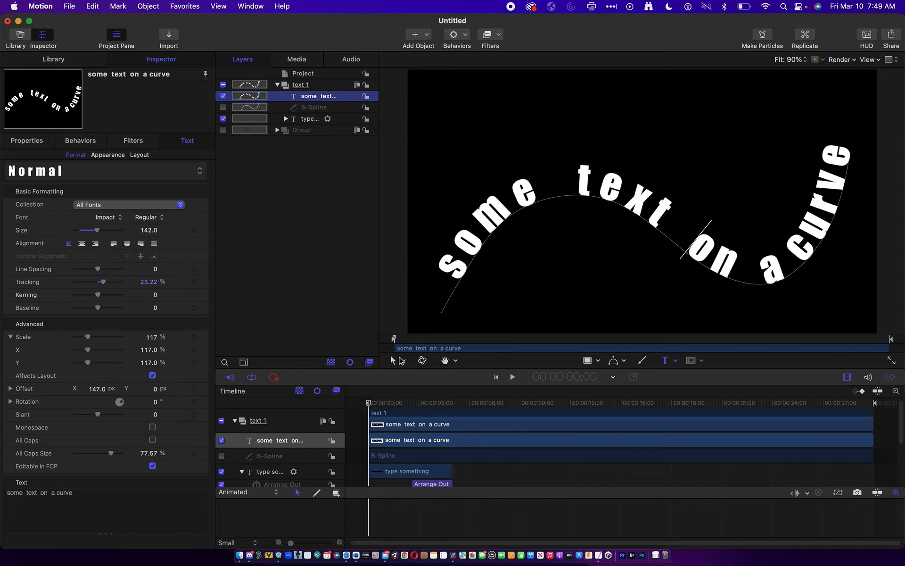
left_click(423, 246)
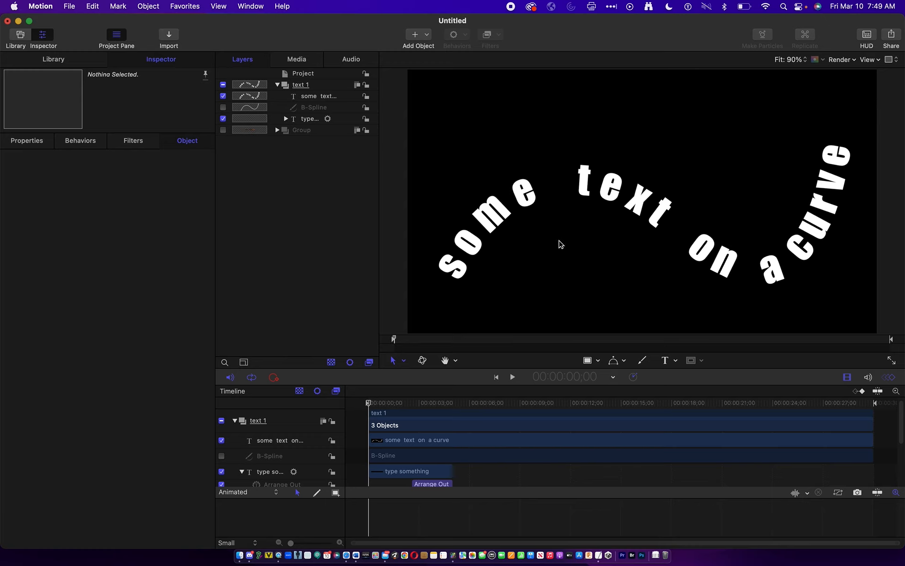
- Trim the curve text and the B-Spline clips to end at 00:00:09;09, and return the playhead to the project's start
scroll(457, 451, "down", 3)
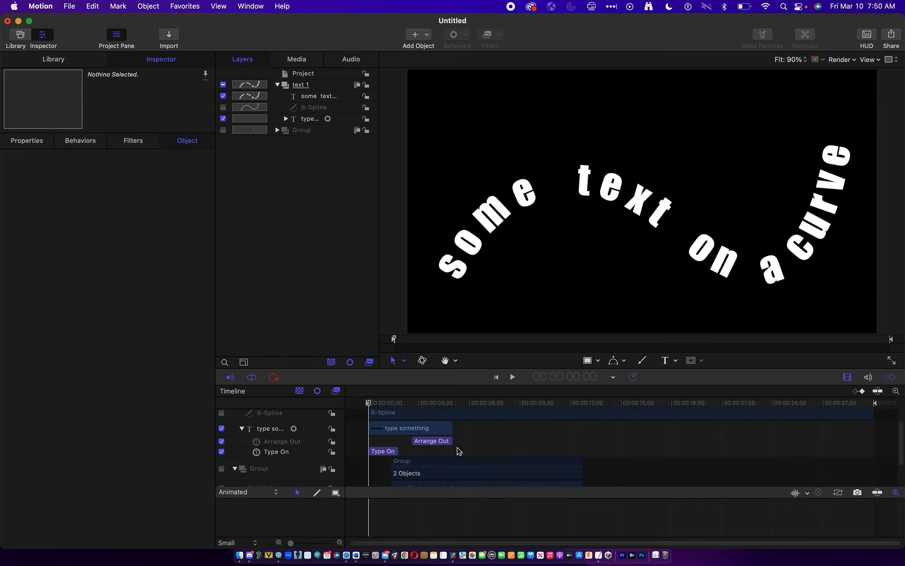
scroll(457, 451, "up", 3)
left_click(468, 448)
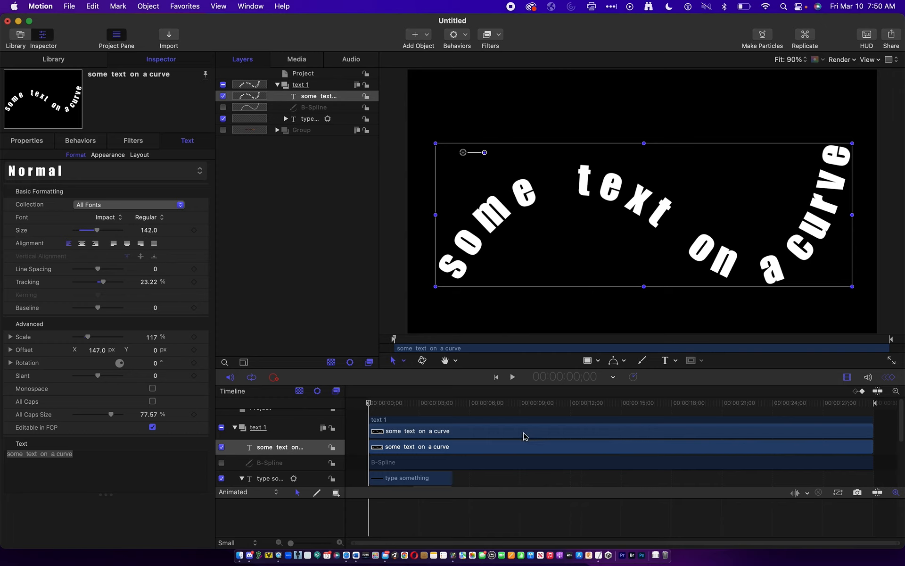
left_click_drag(425, 406, 526, 403)
key("o")
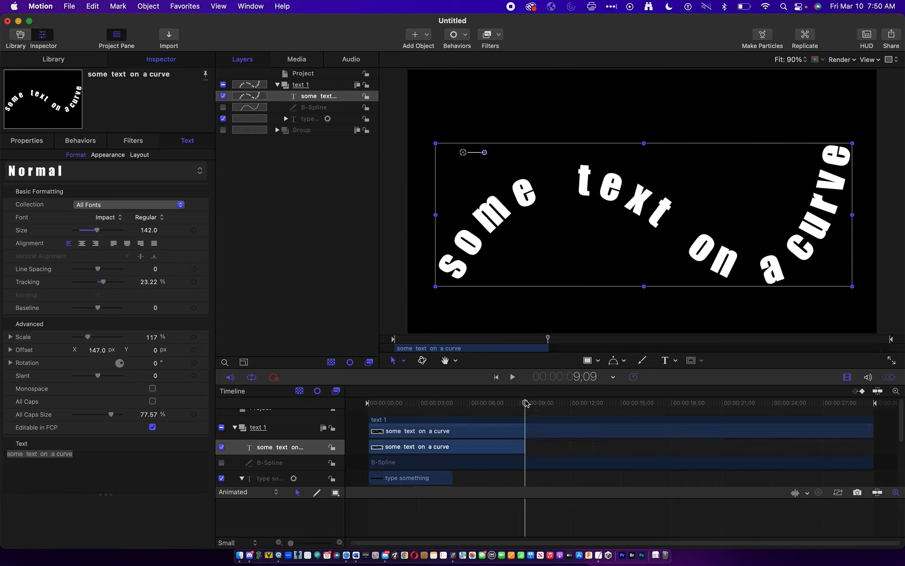
left_click(527, 466)
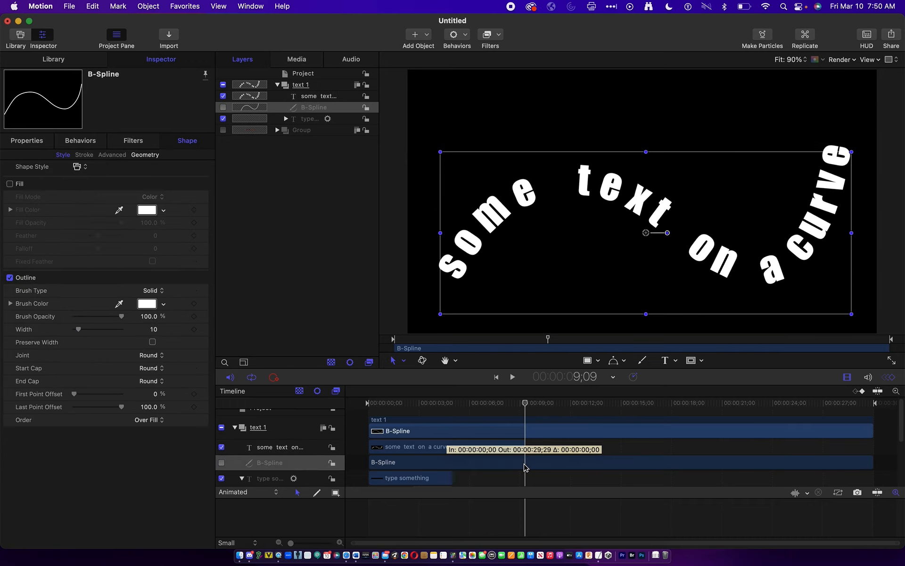
key("o")
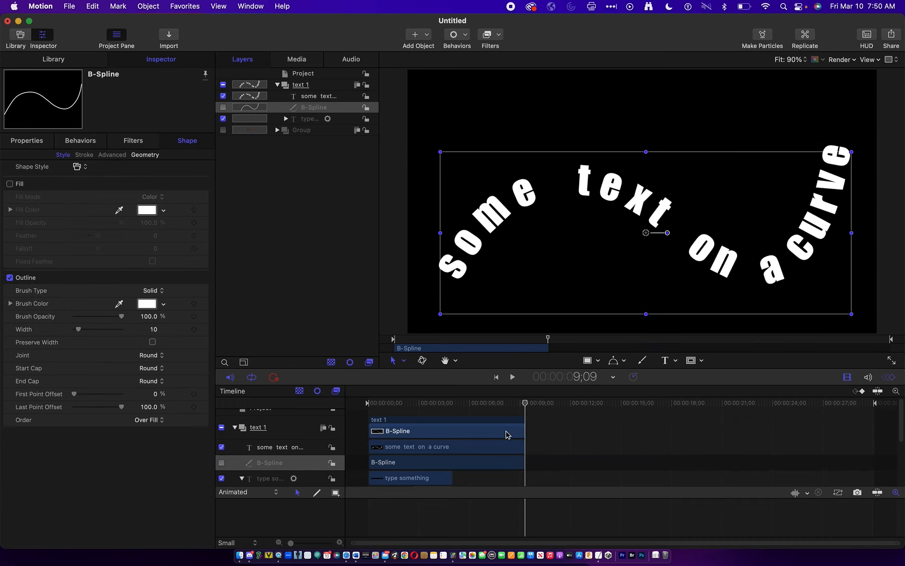
left_click_drag(503, 402, 357, 404)
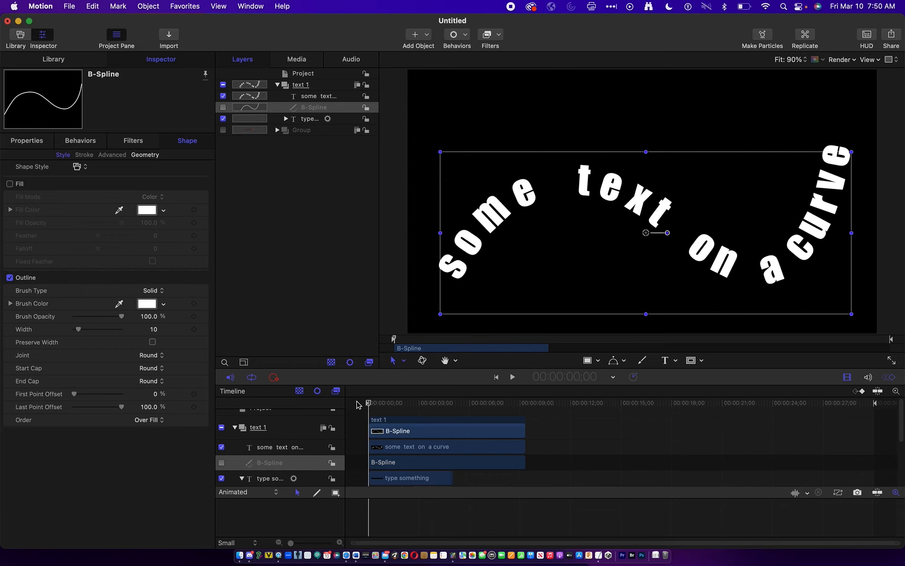
- Try to apply the Text-Basic Pop In behavior with the B-Spline layer selected
left_click(455, 37)
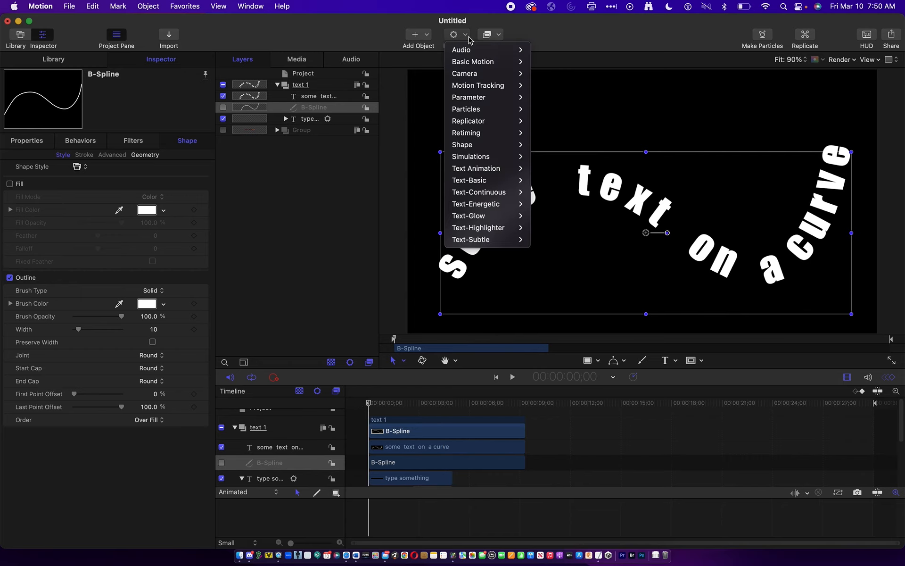
mouse_move(485, 168)
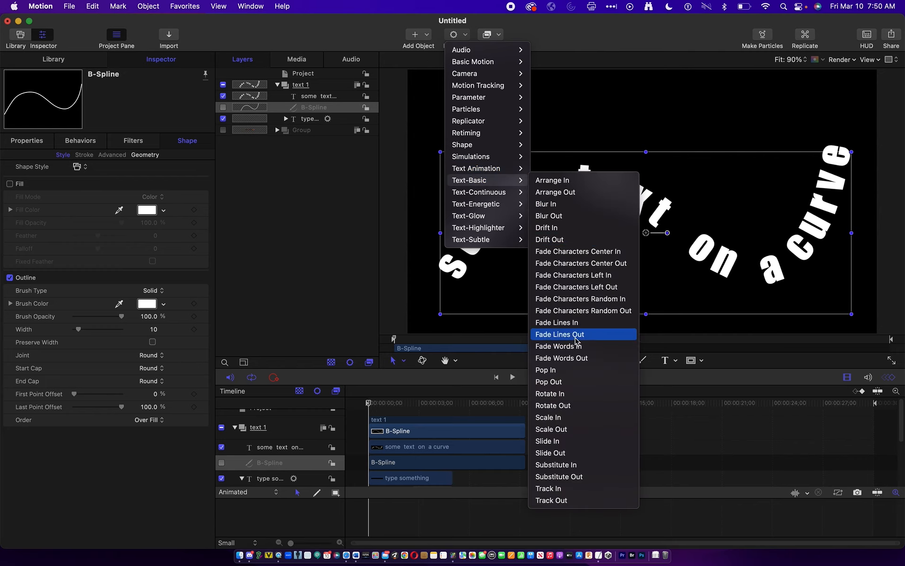
left_click(576, 372)
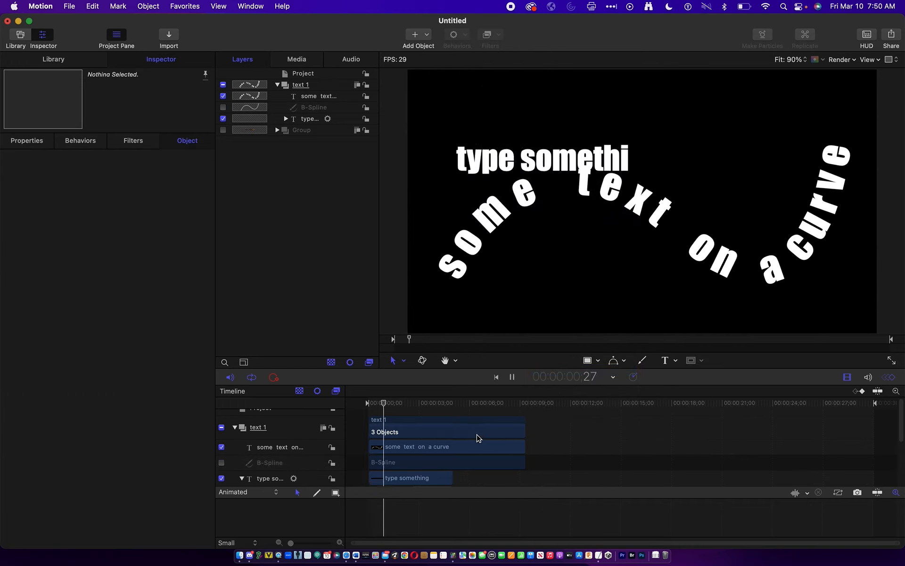
- Play back the start of the project, pausing shortly after one second, and look over the behaviors in the timeline
key("space")
scroll(458, 446, "down", 3)
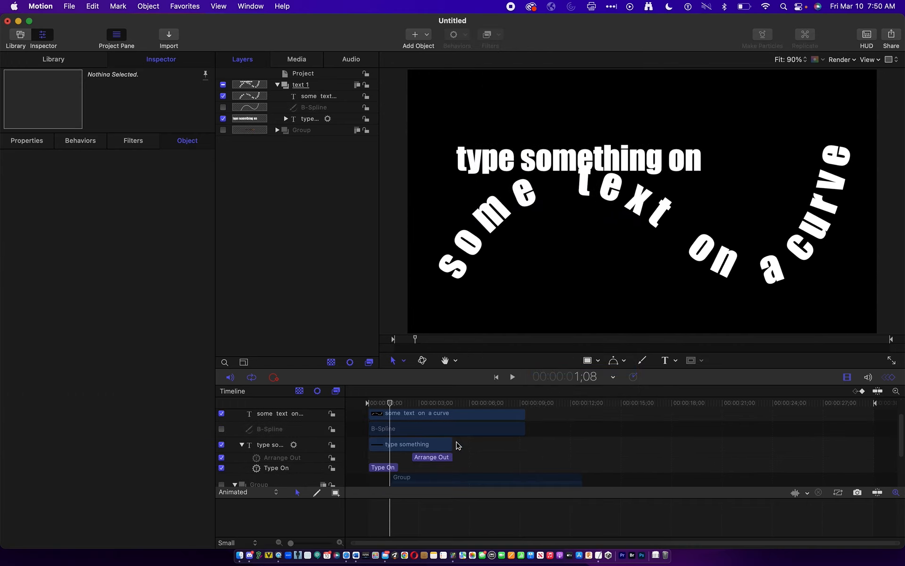
- Look over the behaviors attached to the "type something on screen" text, including Type On
scroll(457, 446, "up", 4)
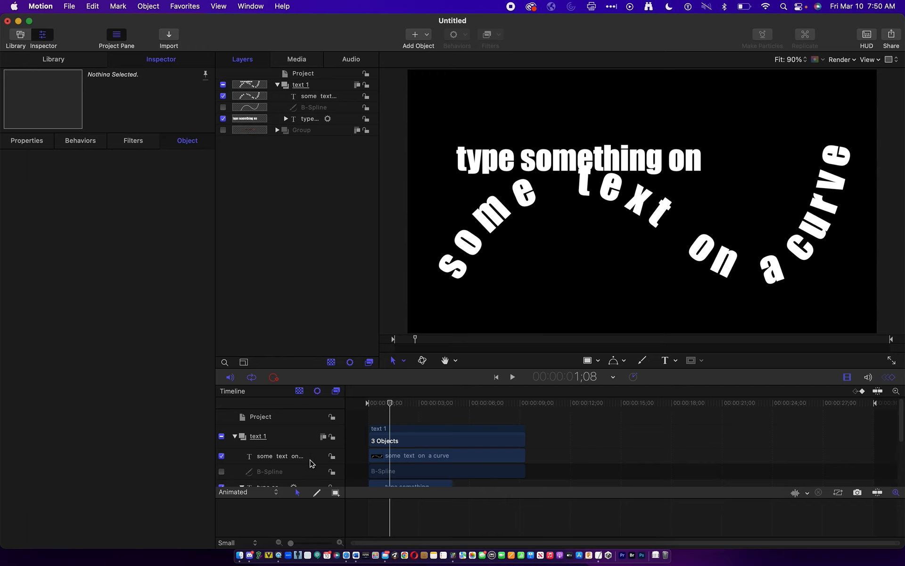
left_click(323, 119)
left_click(286, 119)
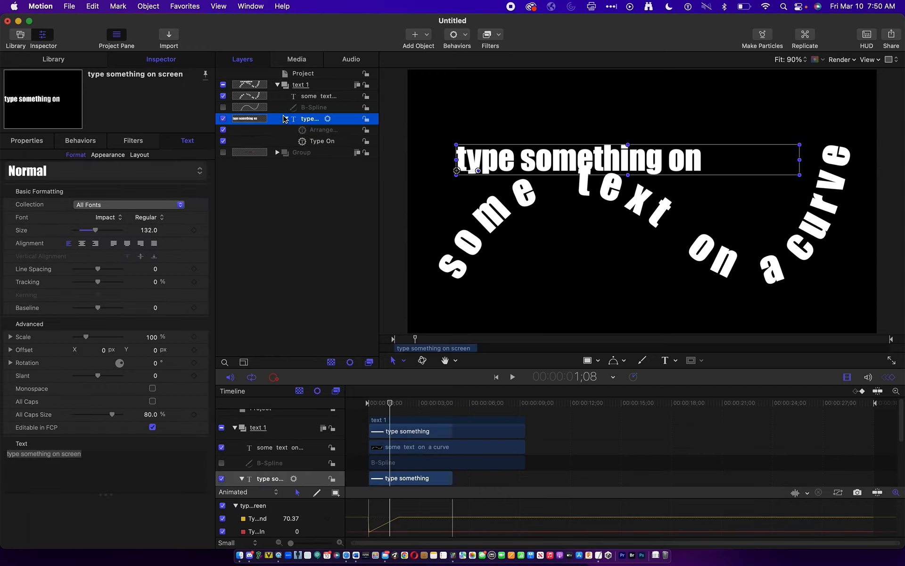
left_click(314, 141)
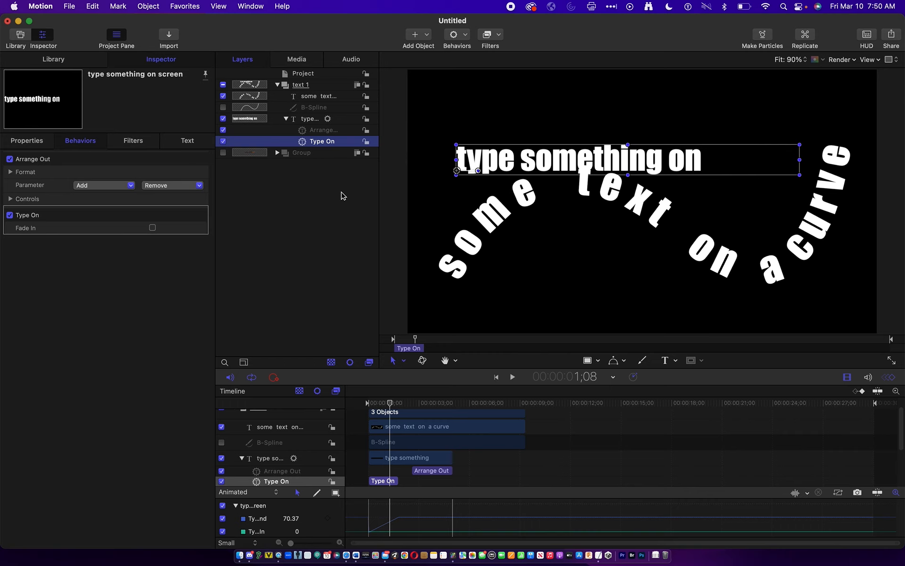
left_click(286, 119)
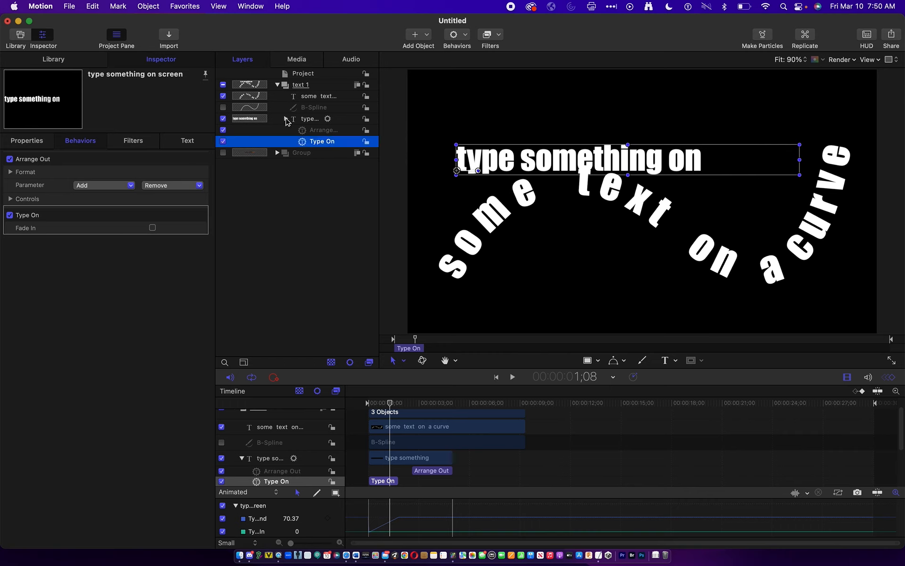
- Apply the Text-Basic Scale In behavior to the "some text on a curve" text layer
left_click(324, 96)
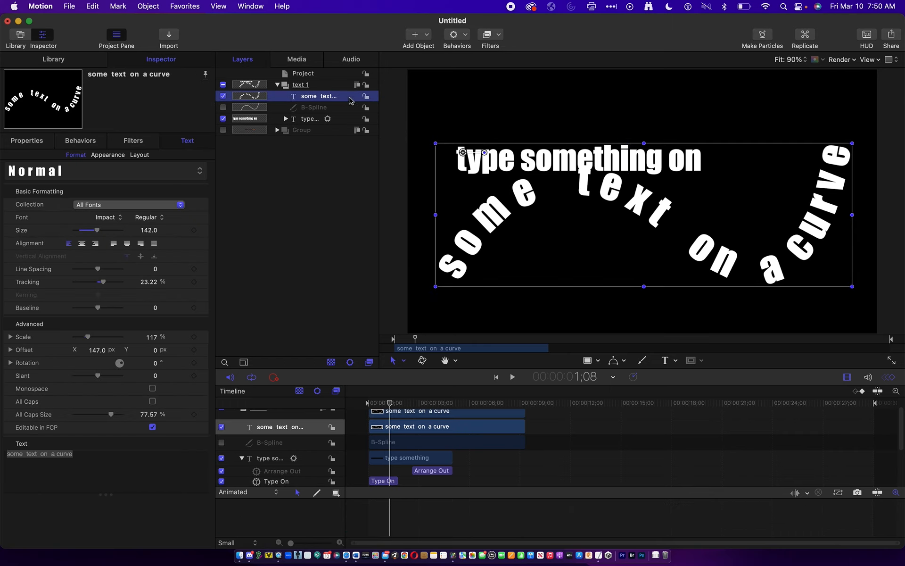
left_click(467, 37)
mouse_move(495, 180)
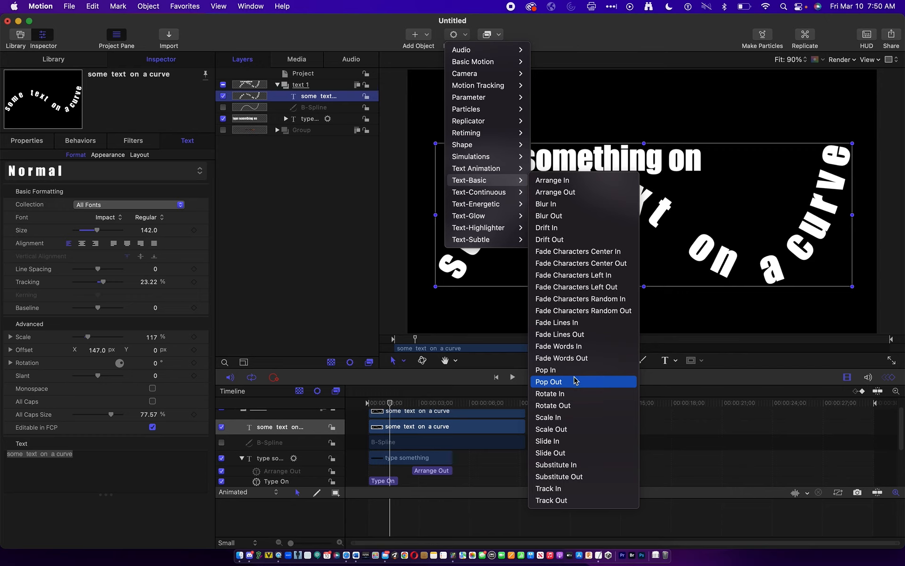
left_click(573, 417)
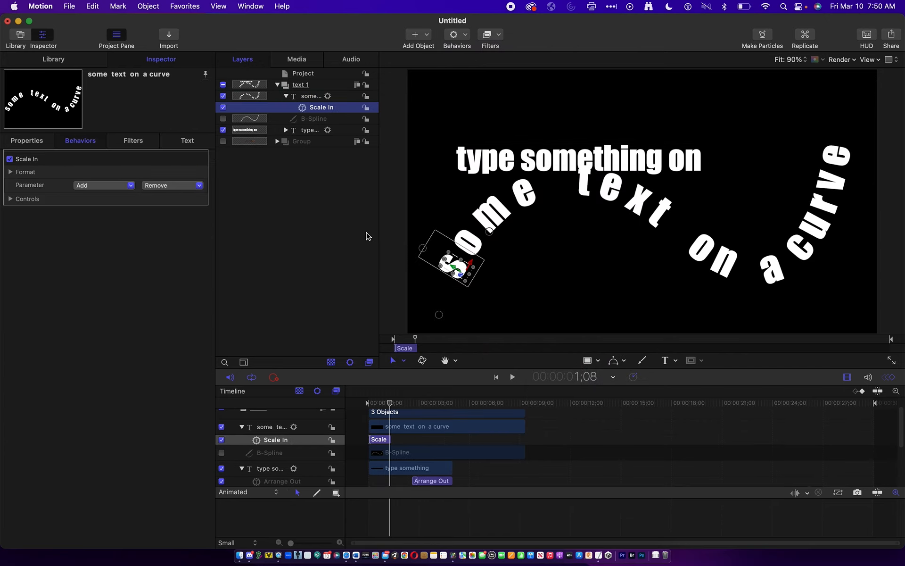
- Preview the curve text's Scale In animation from the start of the project
key("space")
key("space")
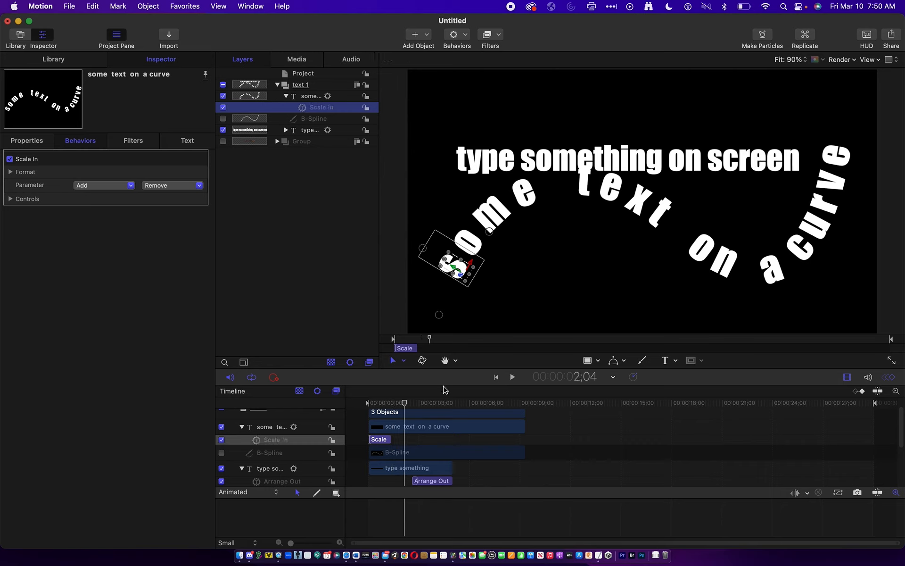
left_click_drag(389, 408, 368, 411)
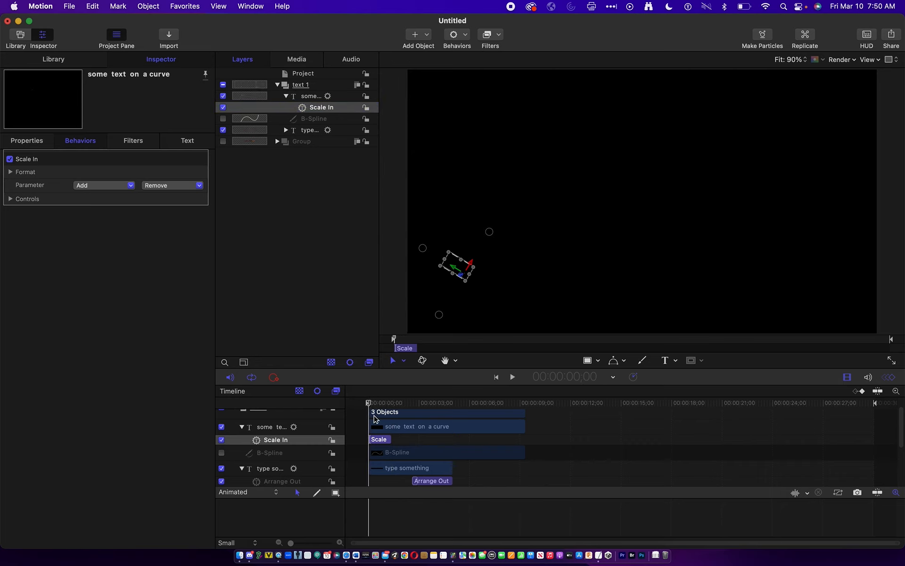
key("space")
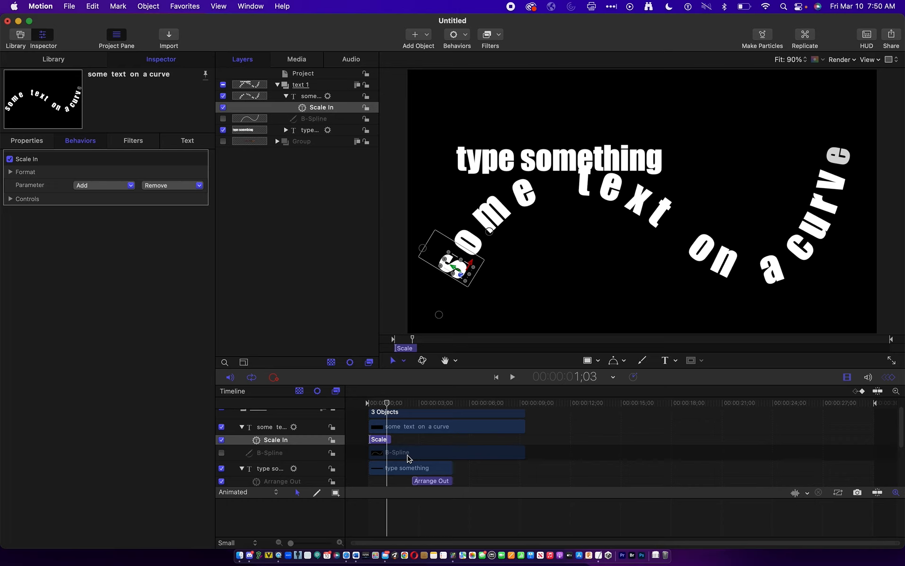
- Extend the Scale In behavior to end at about four seconds, and hide the "type something on screen" text layer
left_click_drag(390, 443, 442, 442)
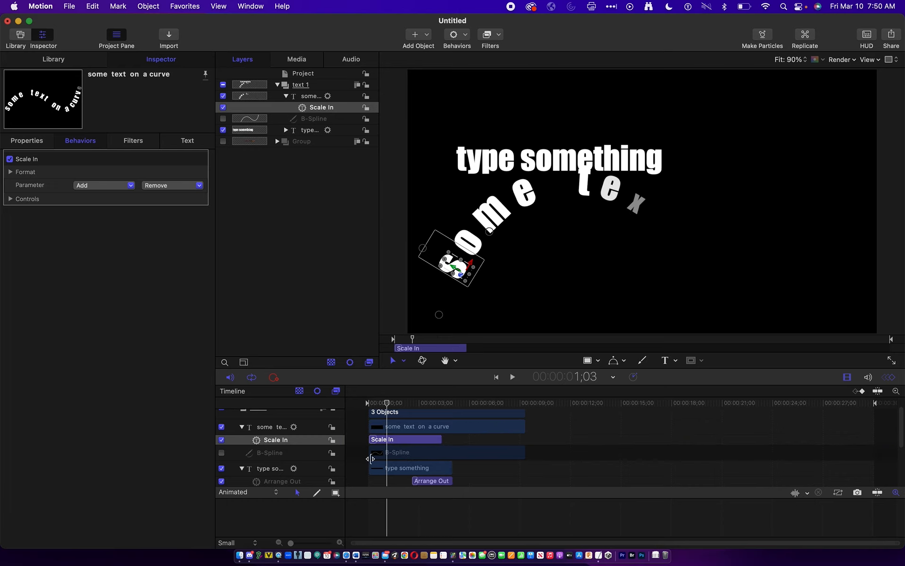
left_click(223, 130)
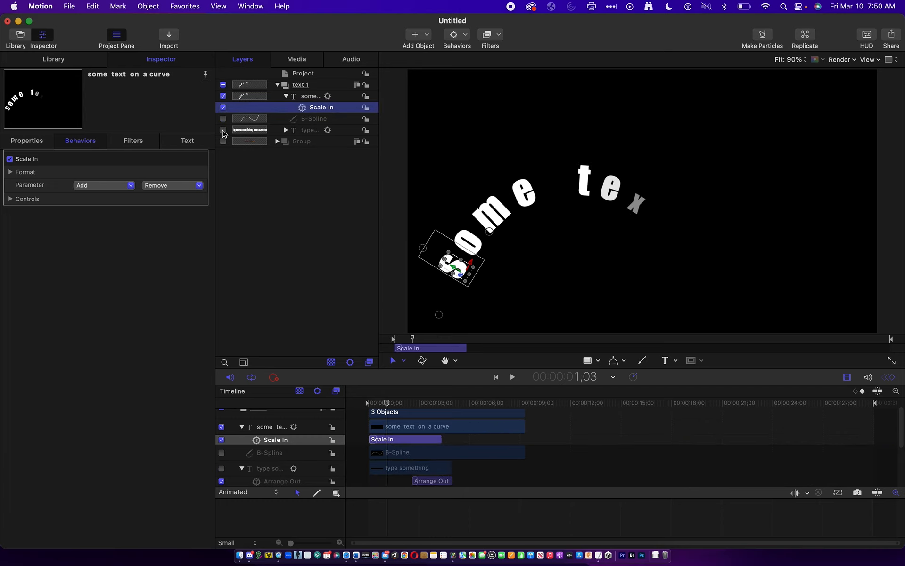
- Play back the lengthened Scale In animation from the project's start and pause once all the curve text has appeared
key("space")
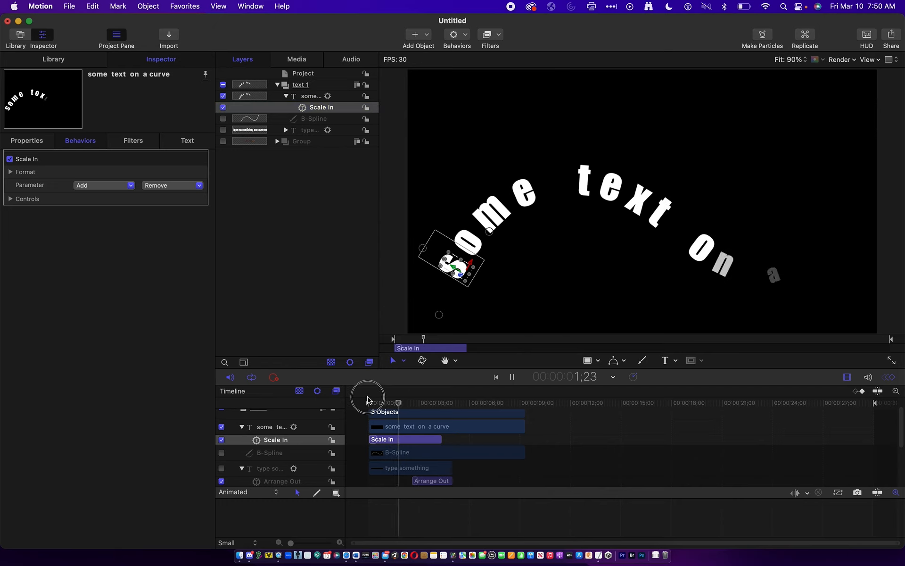
left_click_drag(382, 402, 359, 403)
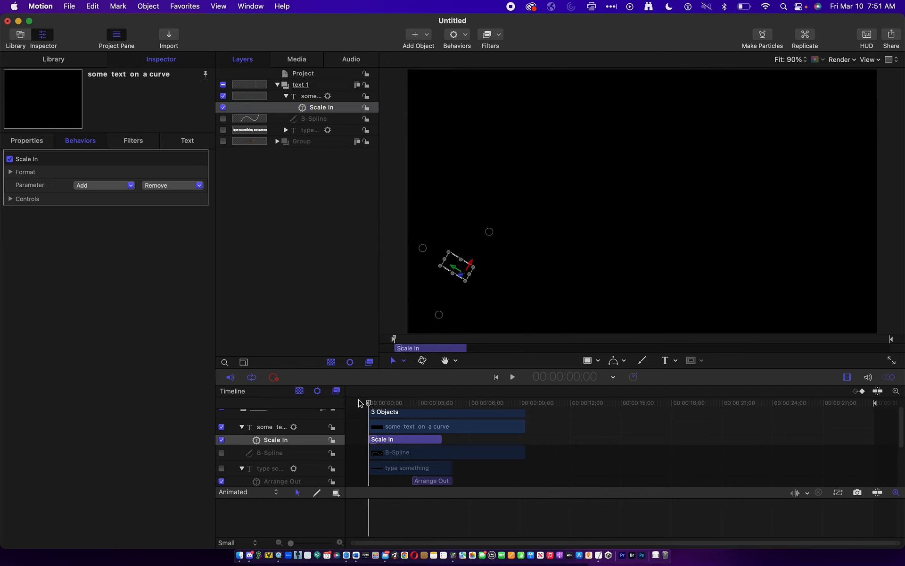
key("space")
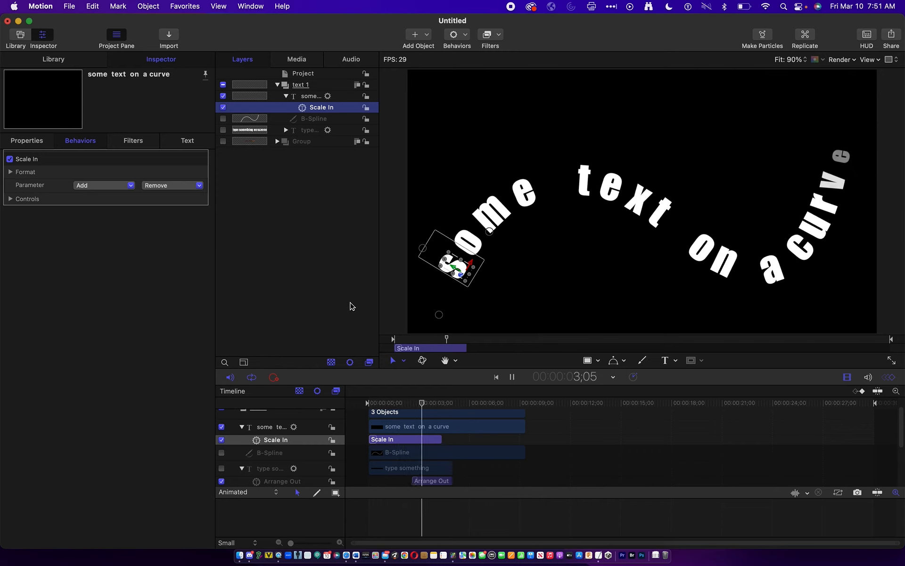
key("space")
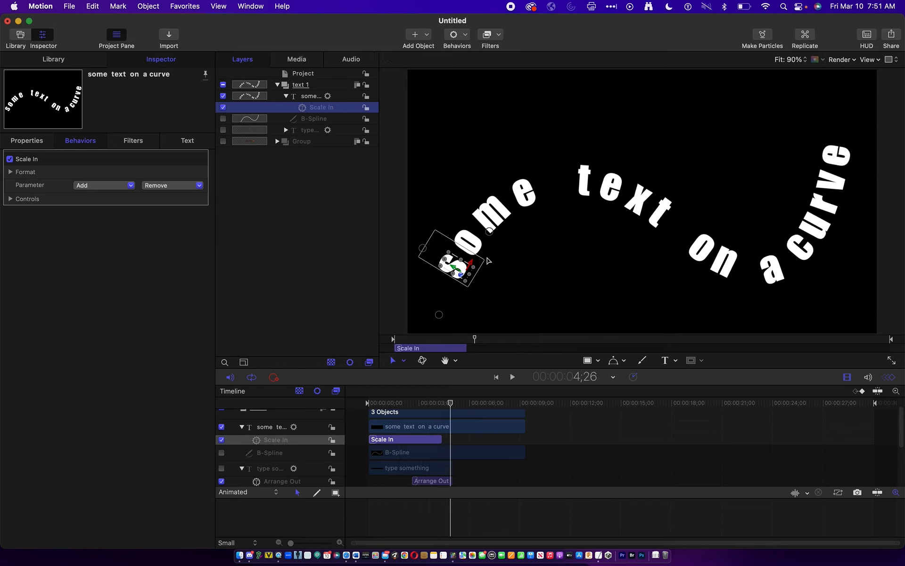
- Collapse the curve text layer, deselect it, and make the Group with the video-filled text visible
left_click(286, 96)
left_click(244, 138)
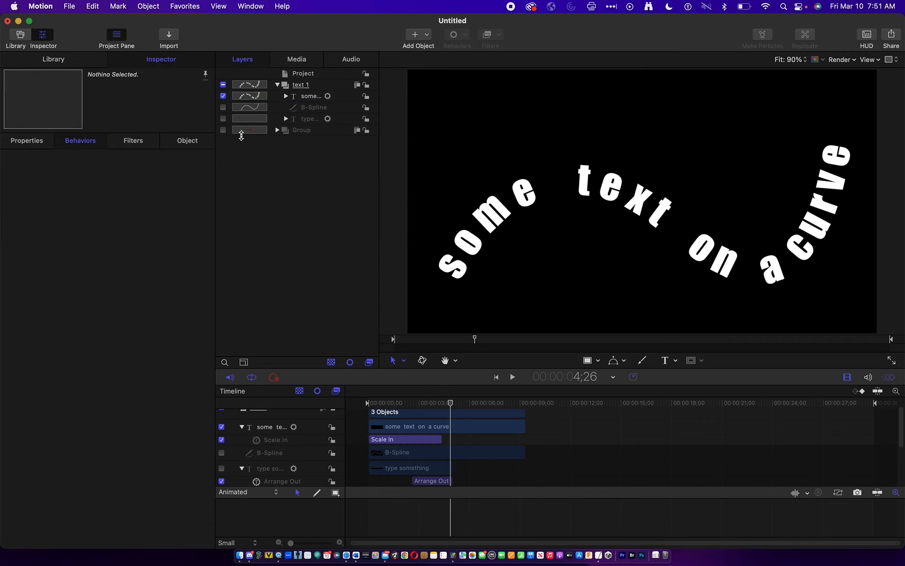
left_click(223, 130)
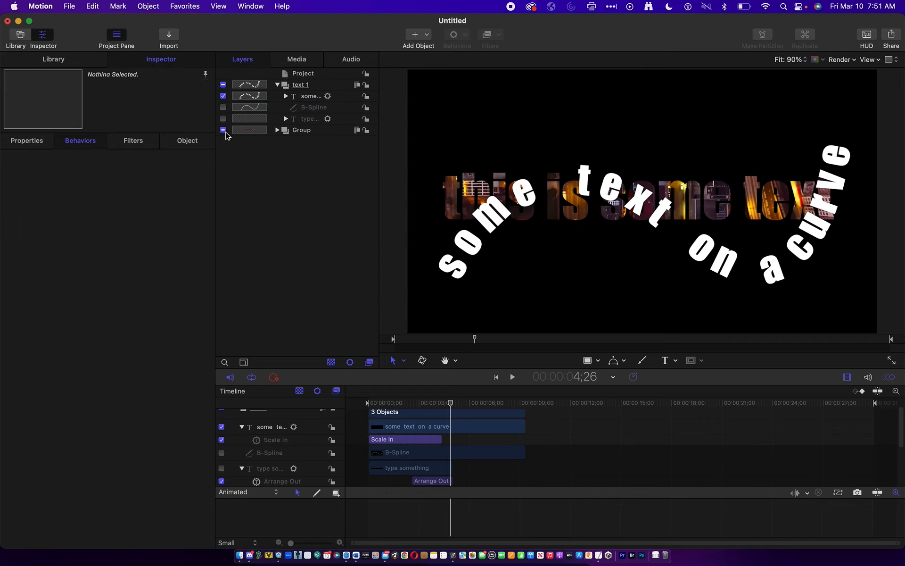
- Select the Motionmovie clip inside the Group and look over its available blend modes without changing the setting
left_click(309, 134)
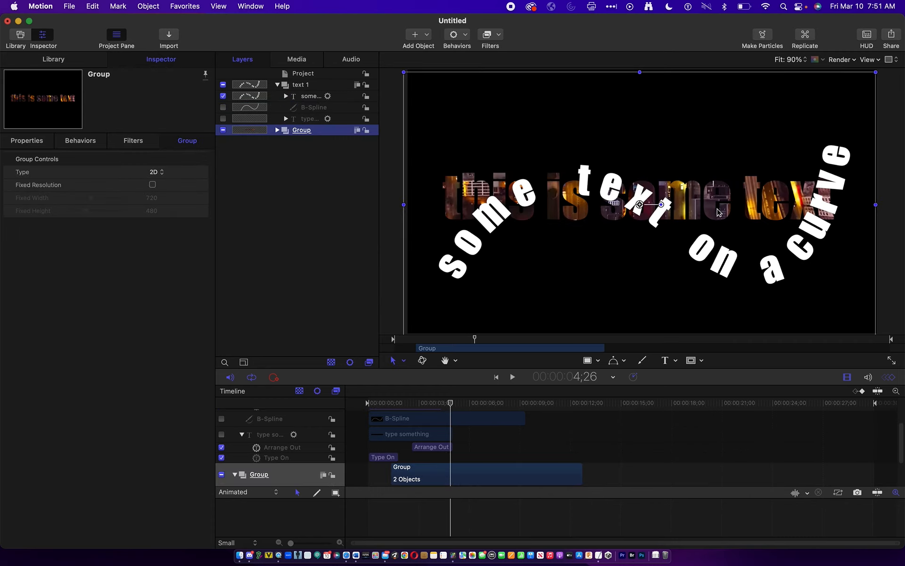
left_click(277, 130)
left_click(303, 154)
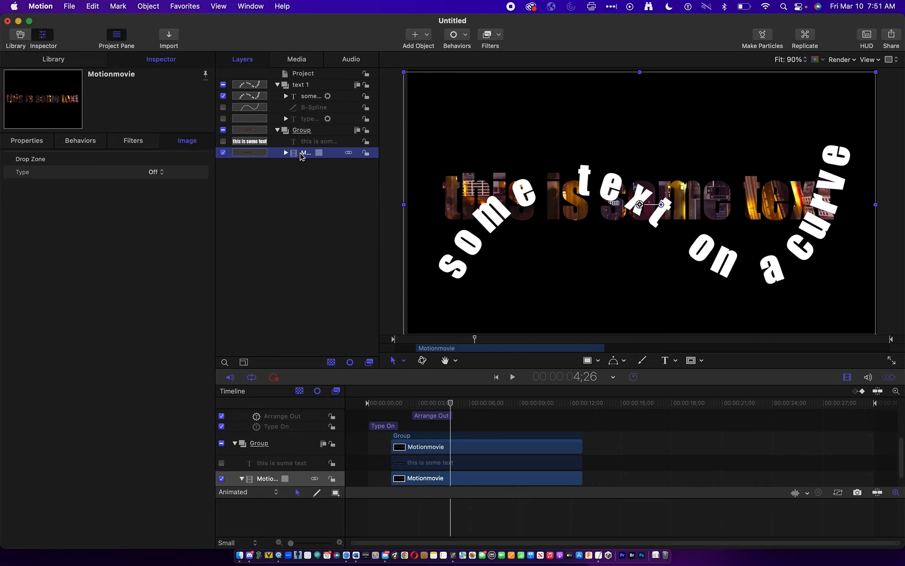
left_click(47, 145)
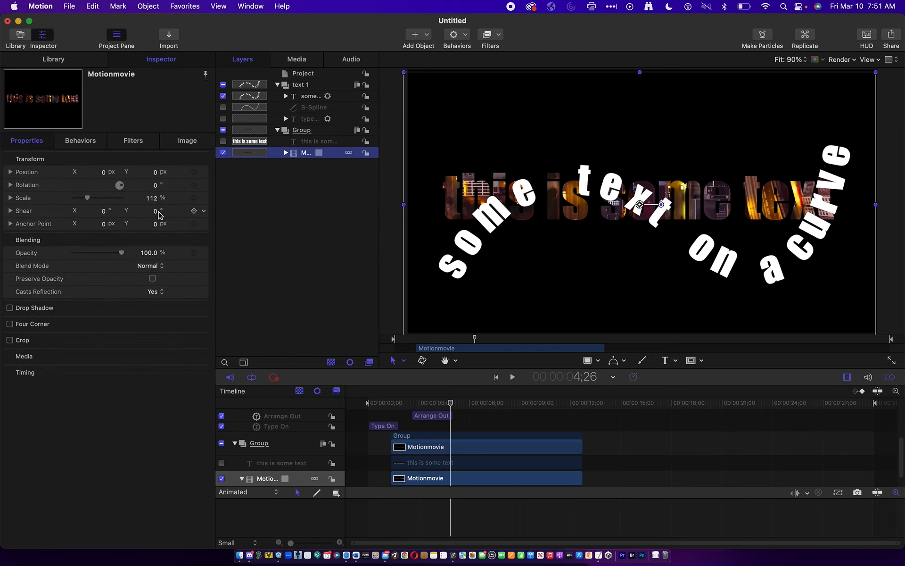
left_click(152, 270)
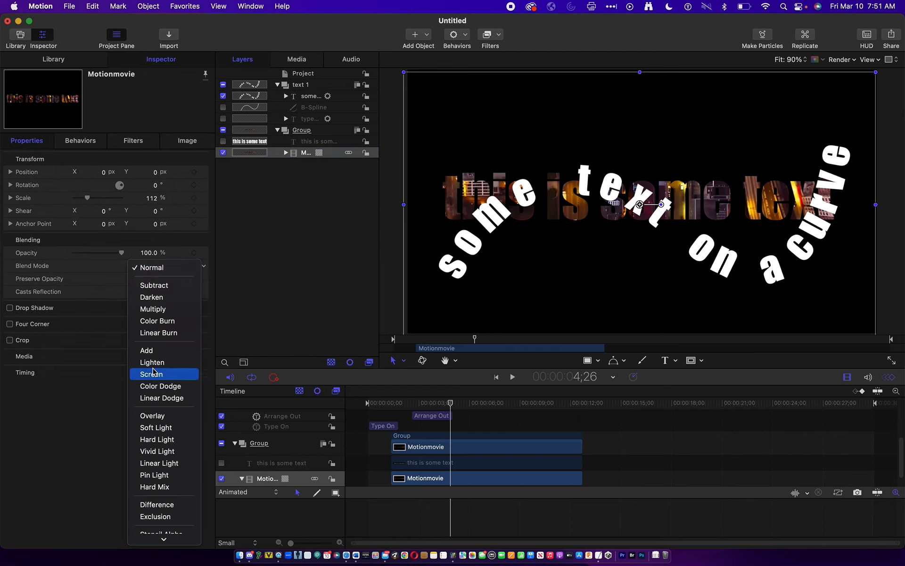
left_click(242, 262)
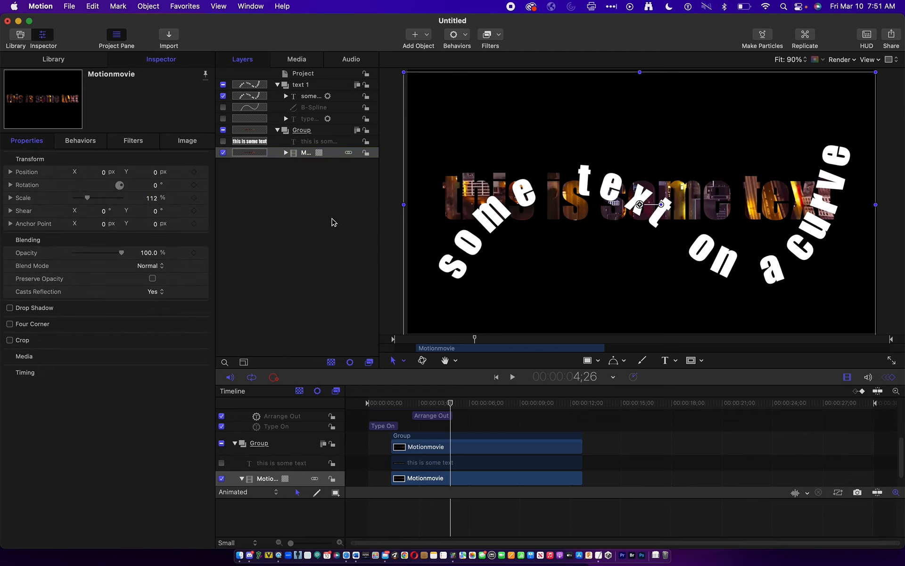